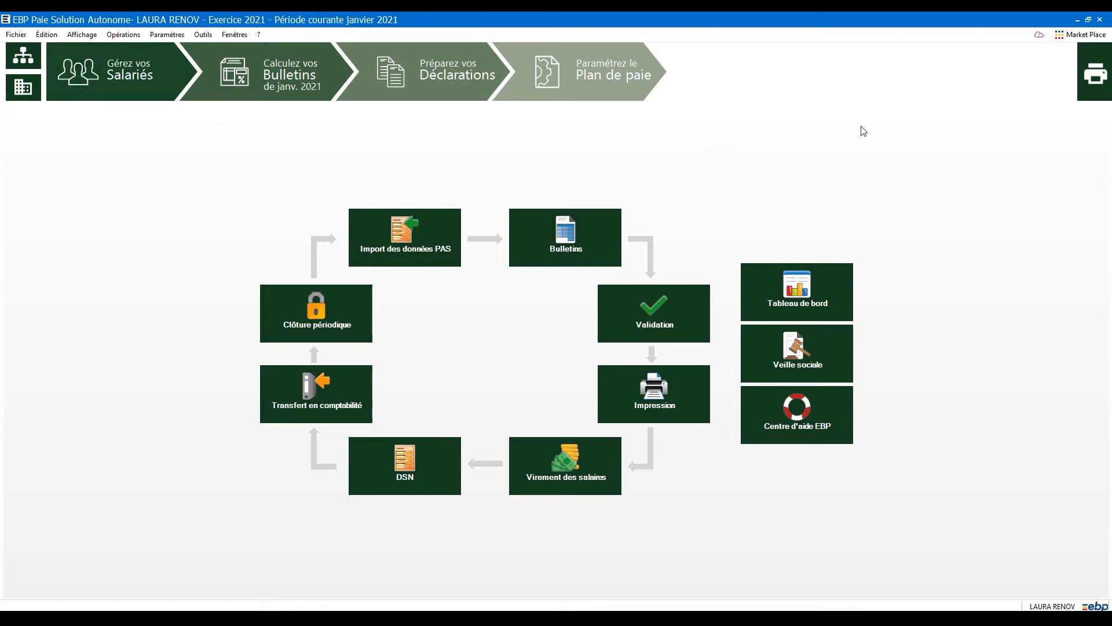
- Search the print models for "etat" and preview the Etat des charges model
left_click(1094, 89)
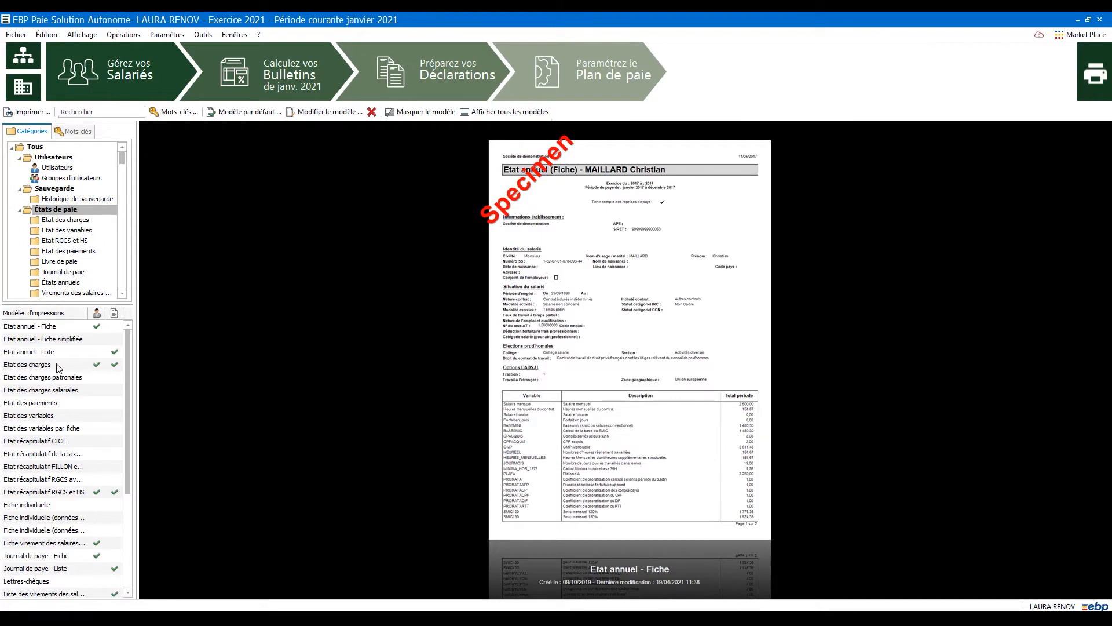
left_click(60, 111)
type("etat")
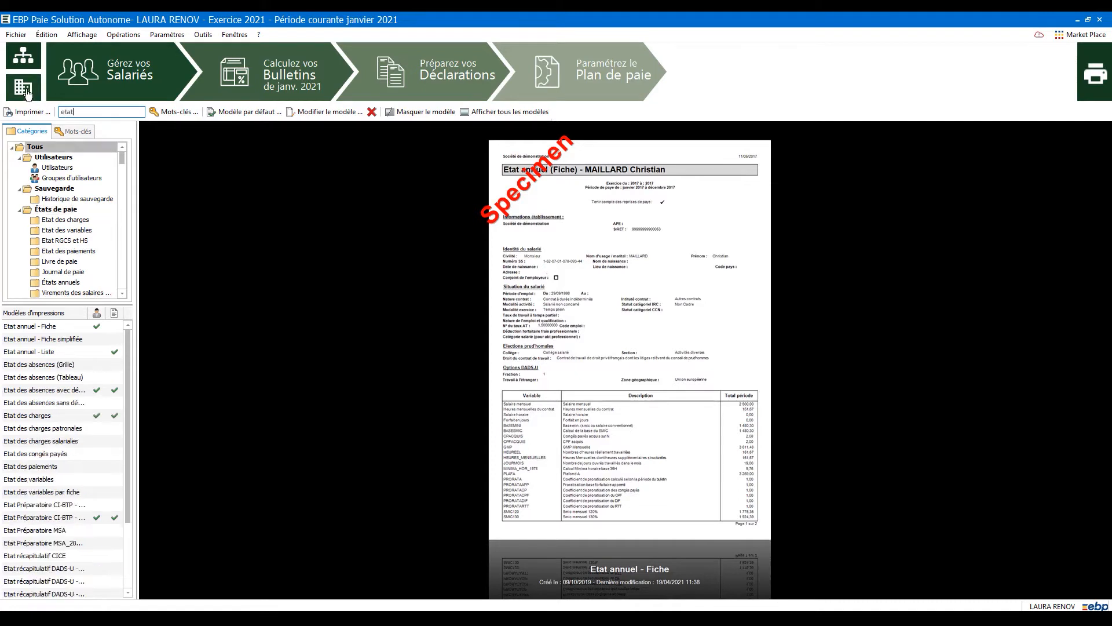
left_click(45, 417)
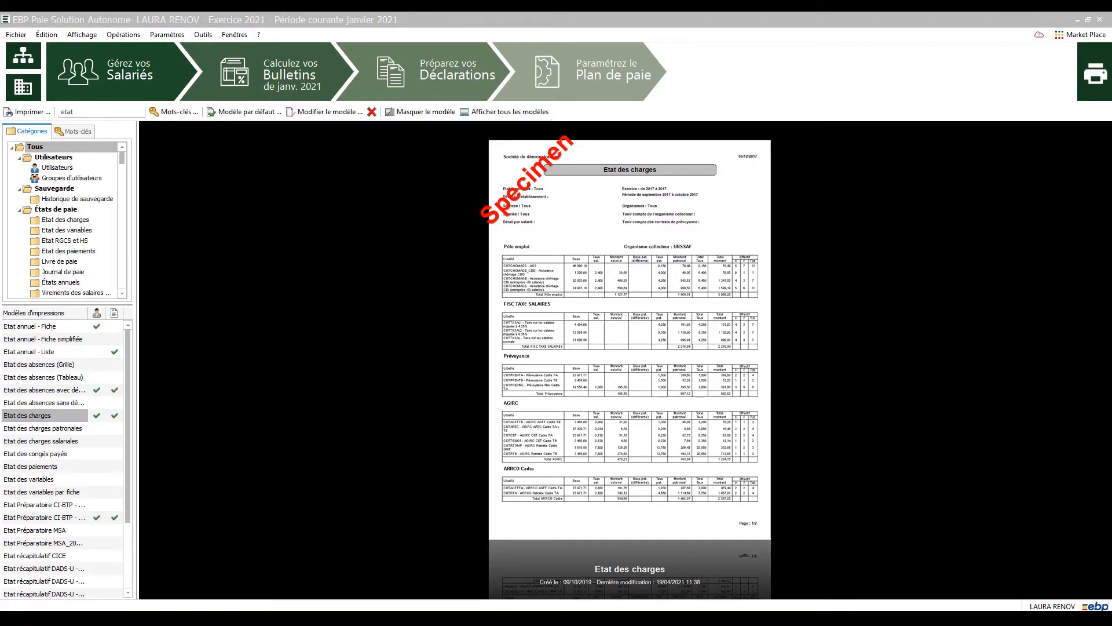
- Check the export formats offered for the Etat des charges report and return to the home workflow screen
left_click_drag(0, 249, 514, 146)
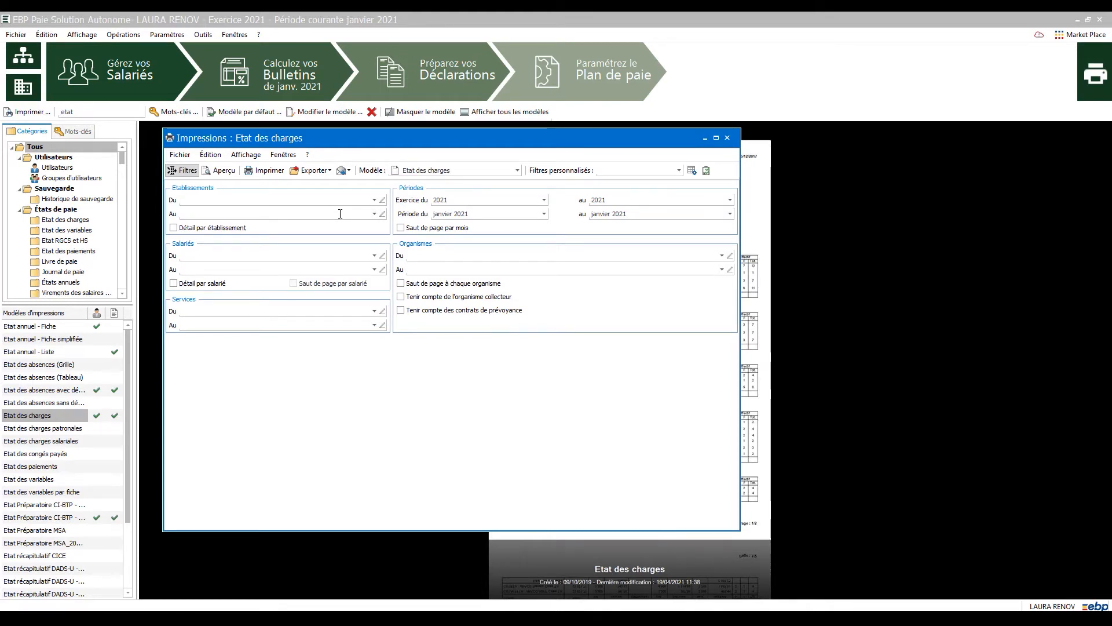
left_click(318, 171)
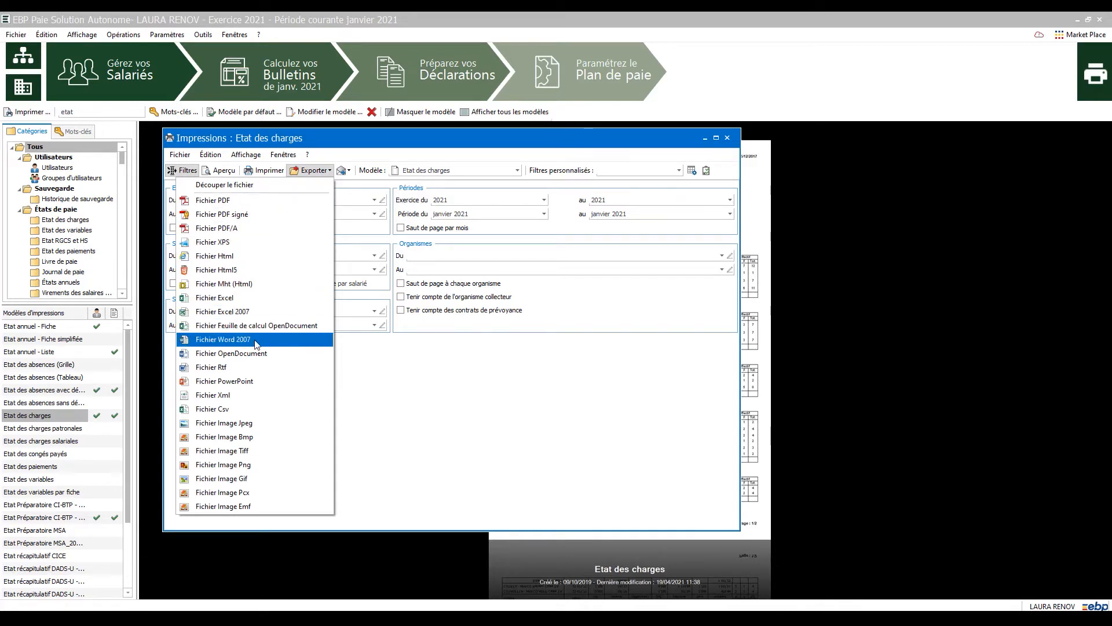
left_click(728, 138)
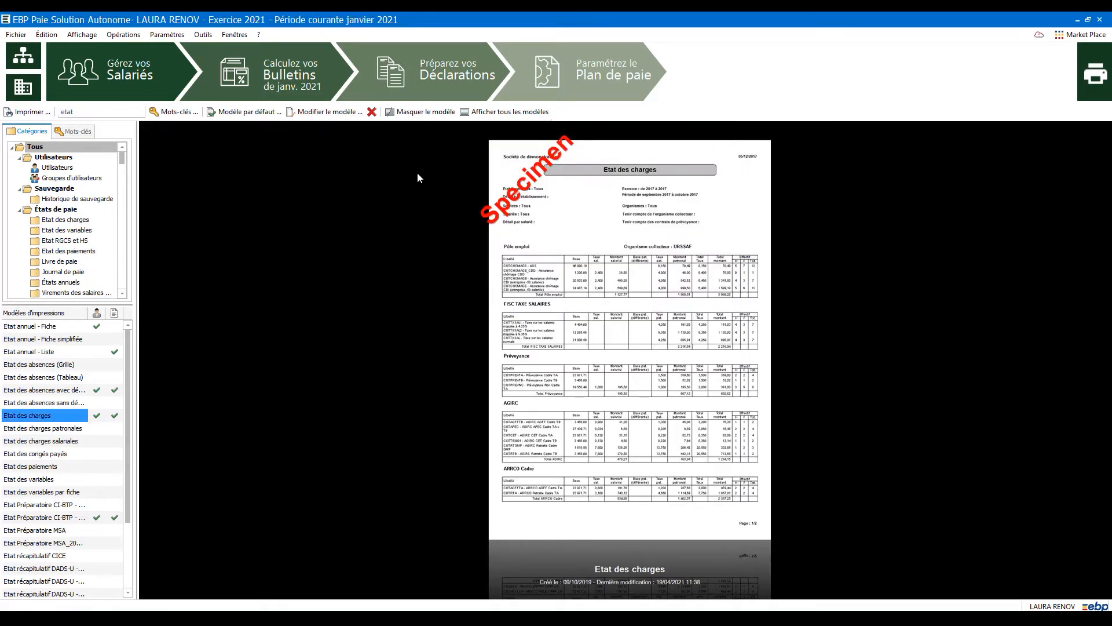
left_click(23, 55)
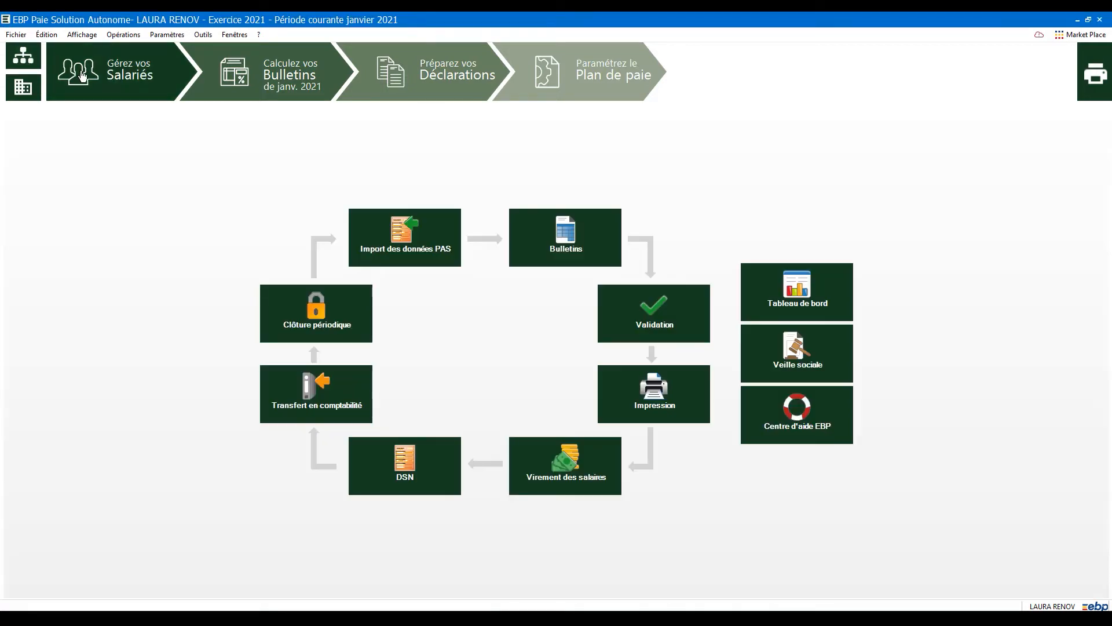
- Open the employee list and the record of the second employee under the Cadre CDI profile
left_click(117, 88)
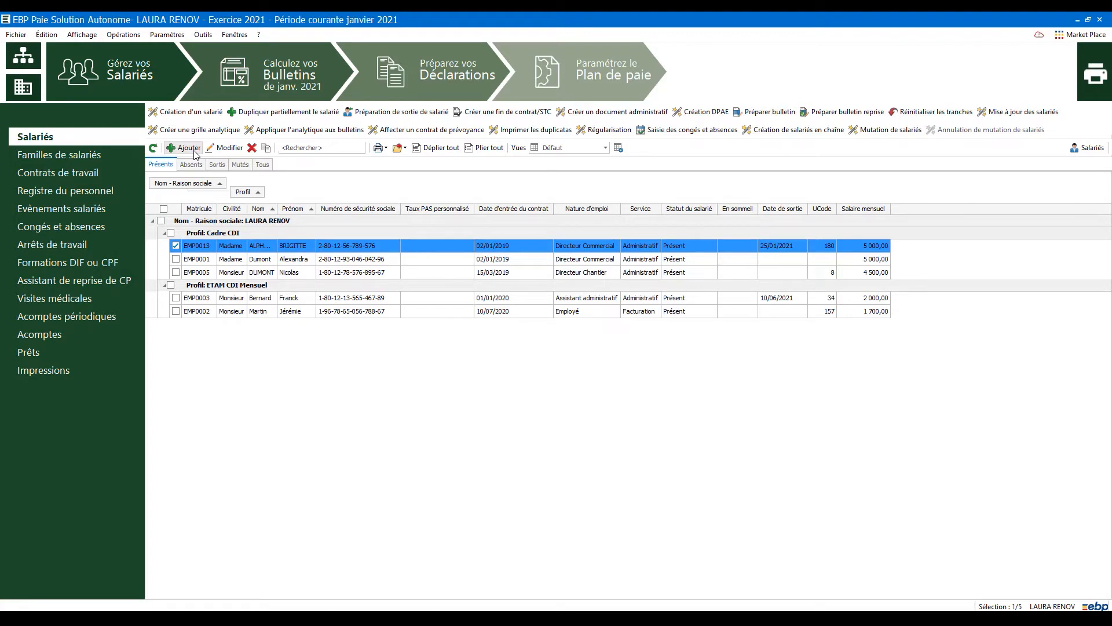
left_click(253, 260)
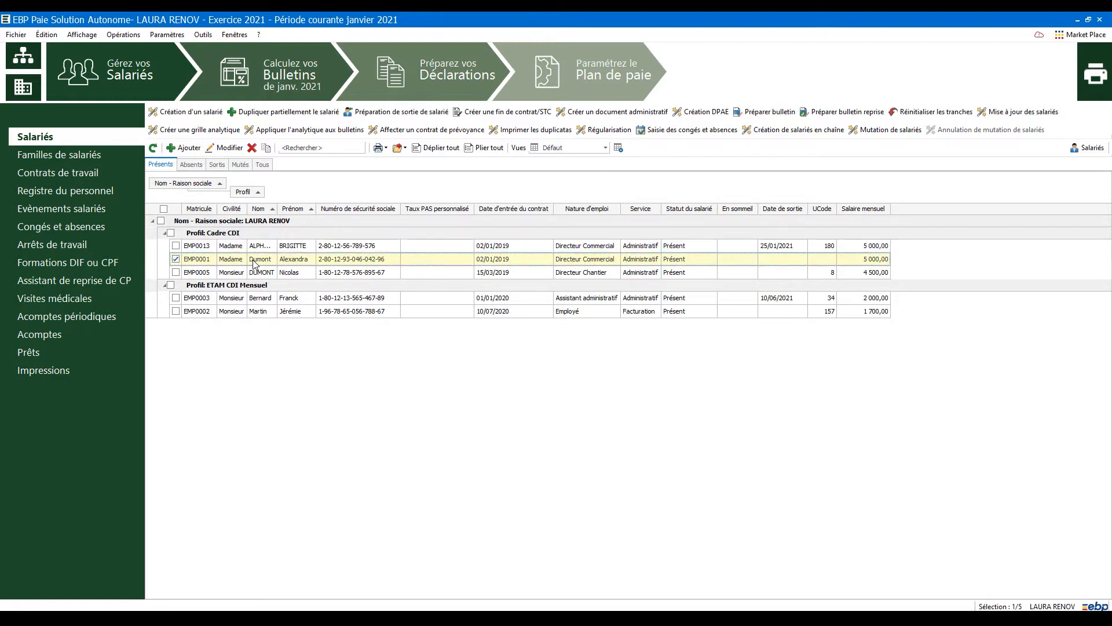
double_click(253, 260)
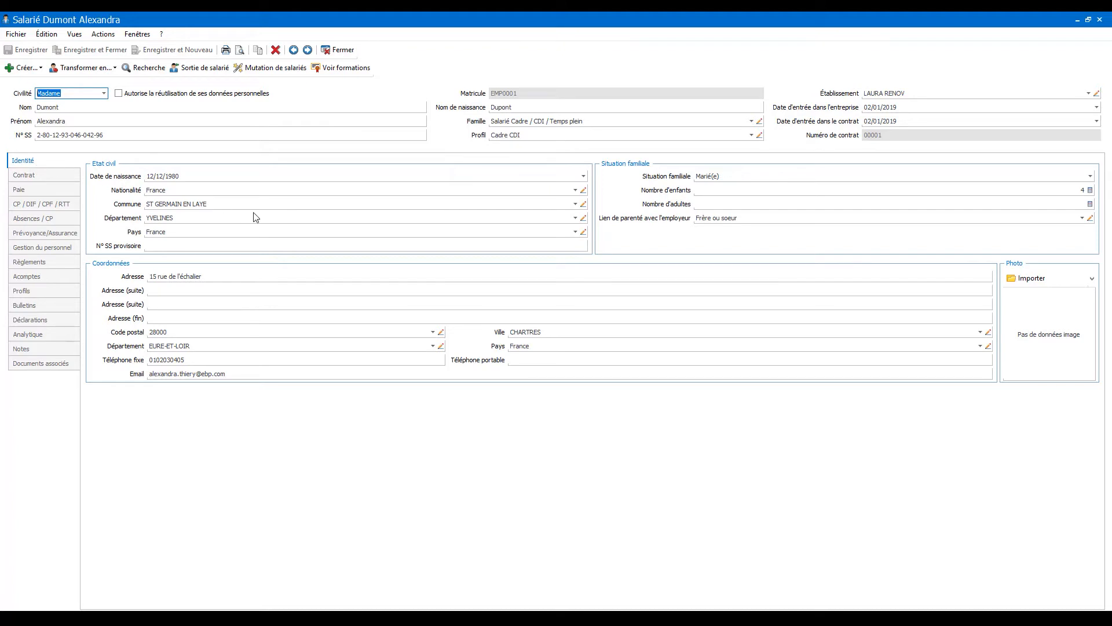
- Review the employee's contract details with the additional entry fields, the pay information and the payment settings
left_click(36, 180)
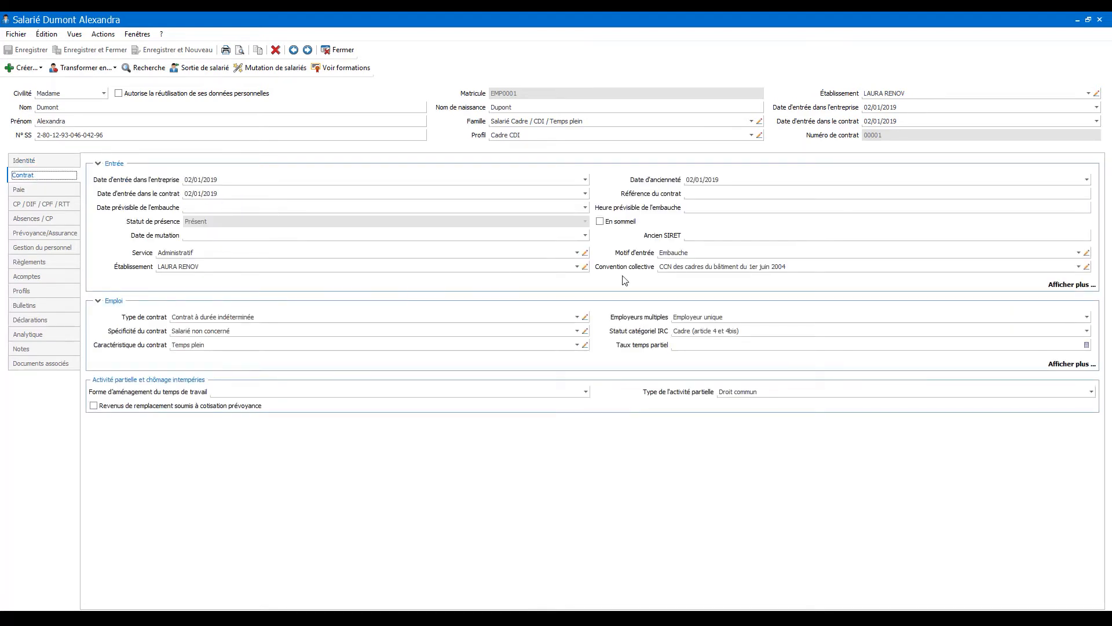
left_click(1058, 286)
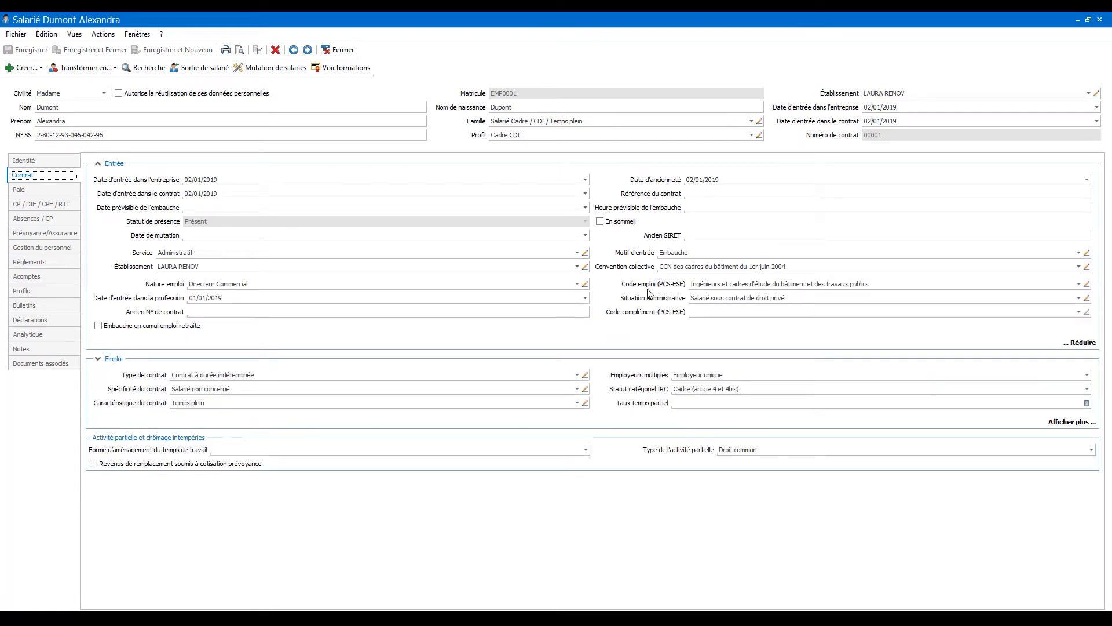
left_click(31, 193)
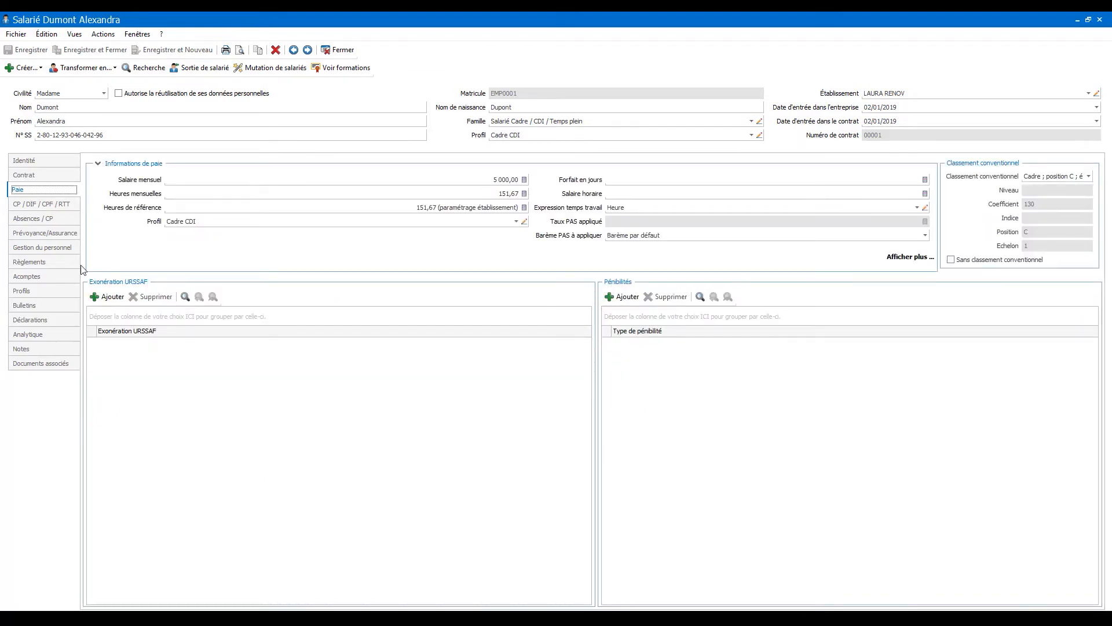
left_click(54, 265)
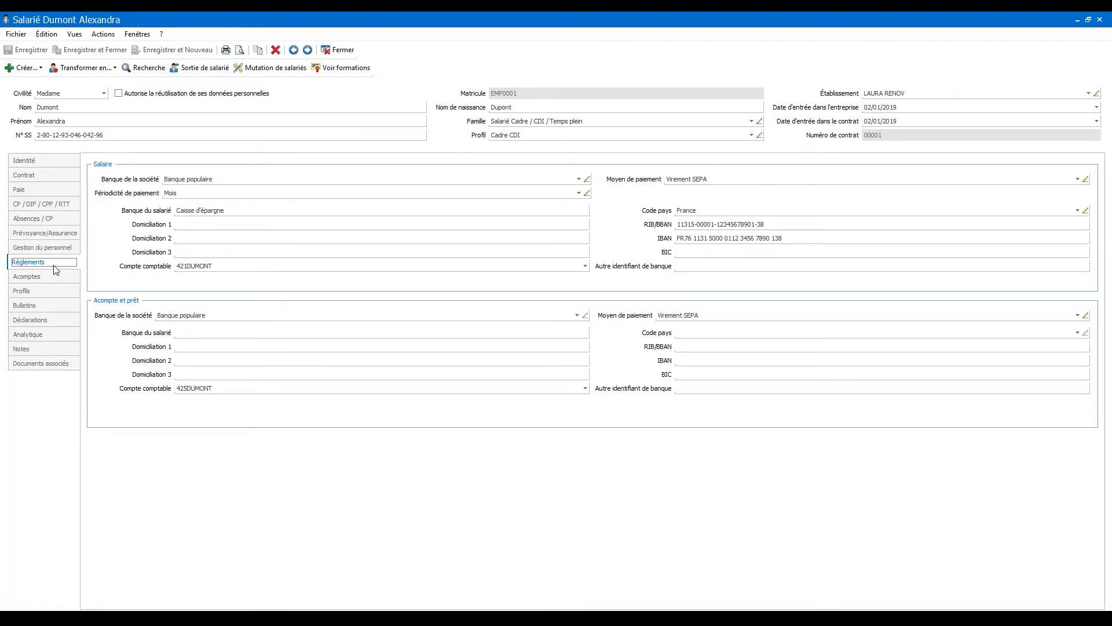
- Enter 12/01/2021 as the employee's departure date and close the record without saving
left_click(210, 69)
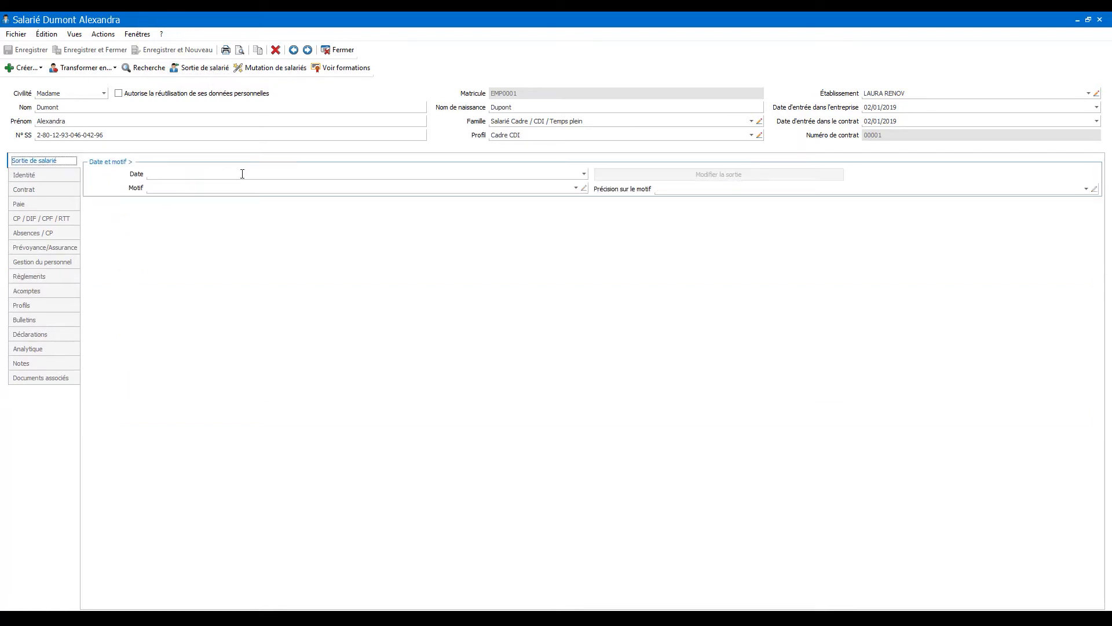
left_click(242, 173)
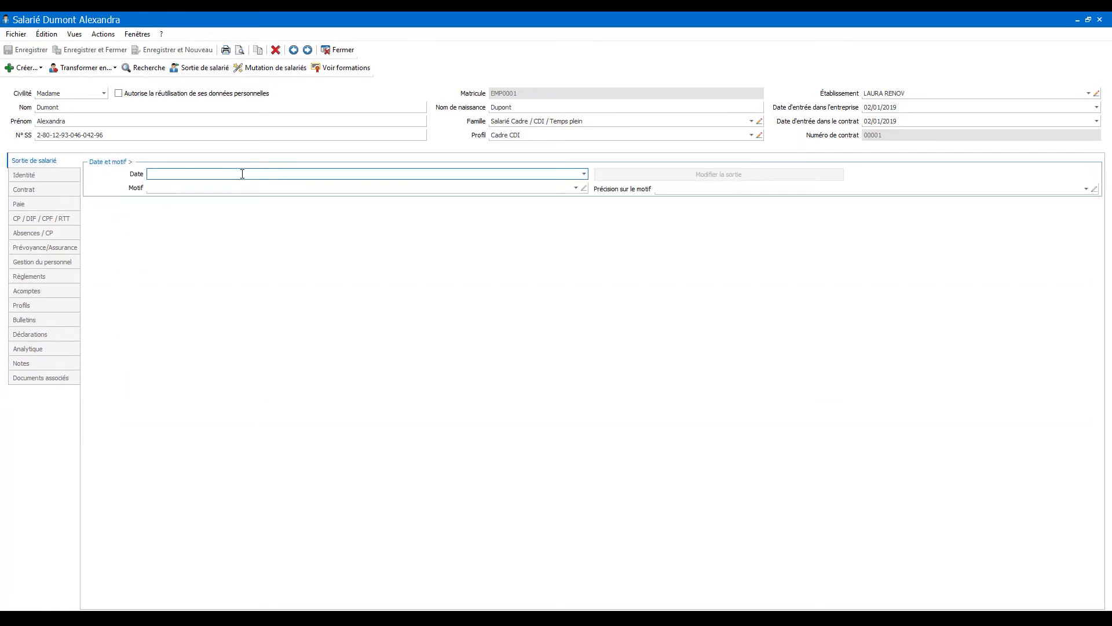
left_click(584, 174)
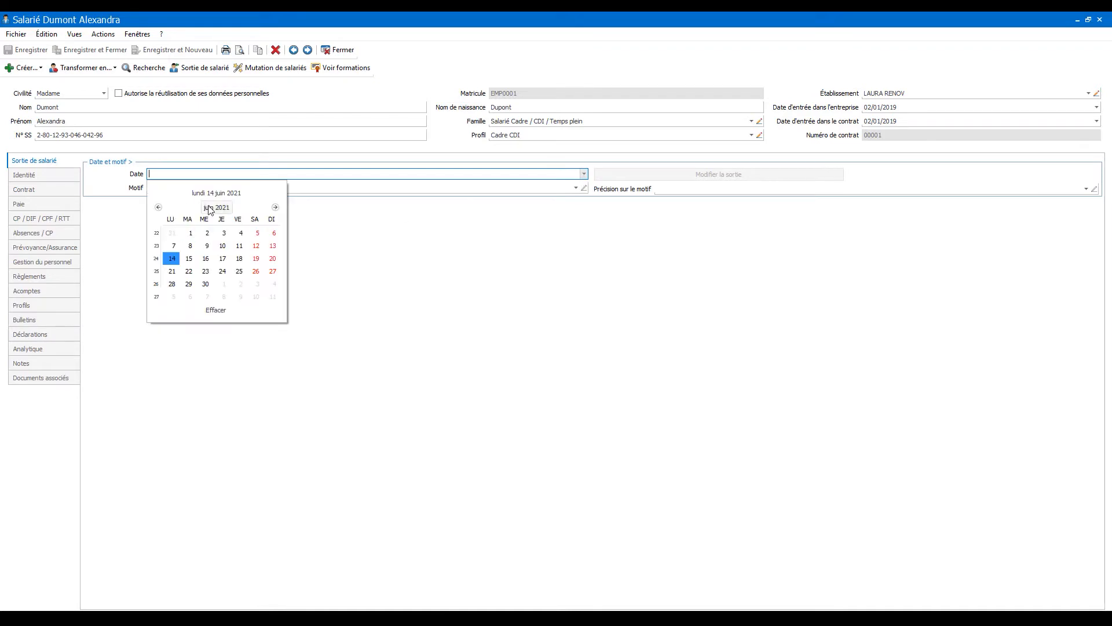
left_click(209, 208)
left_click(172, 231)
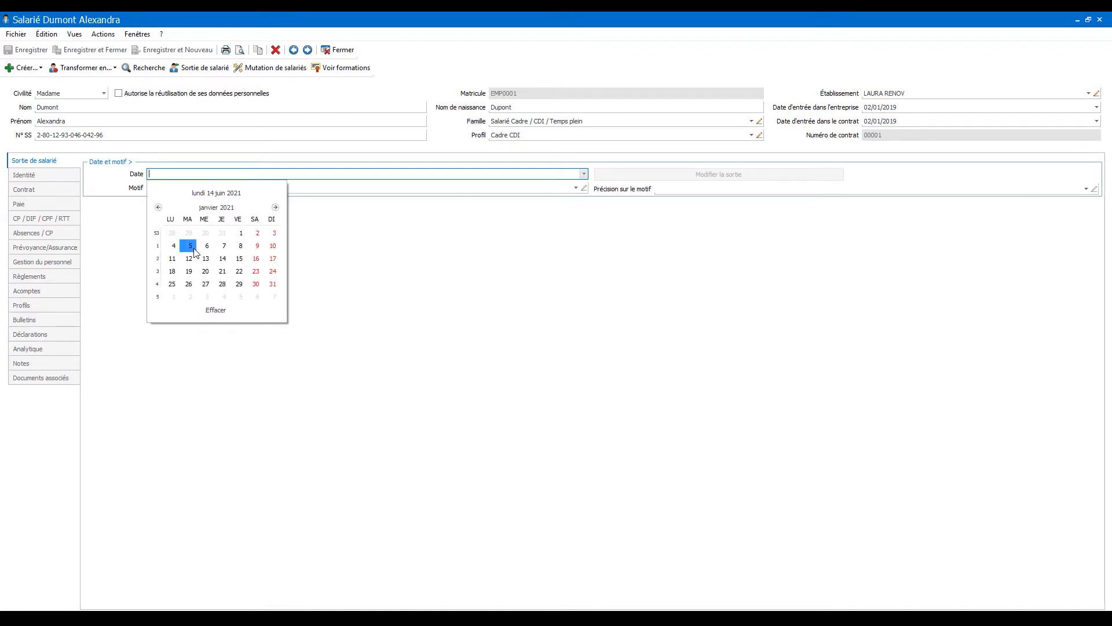
left_click(189, 259)
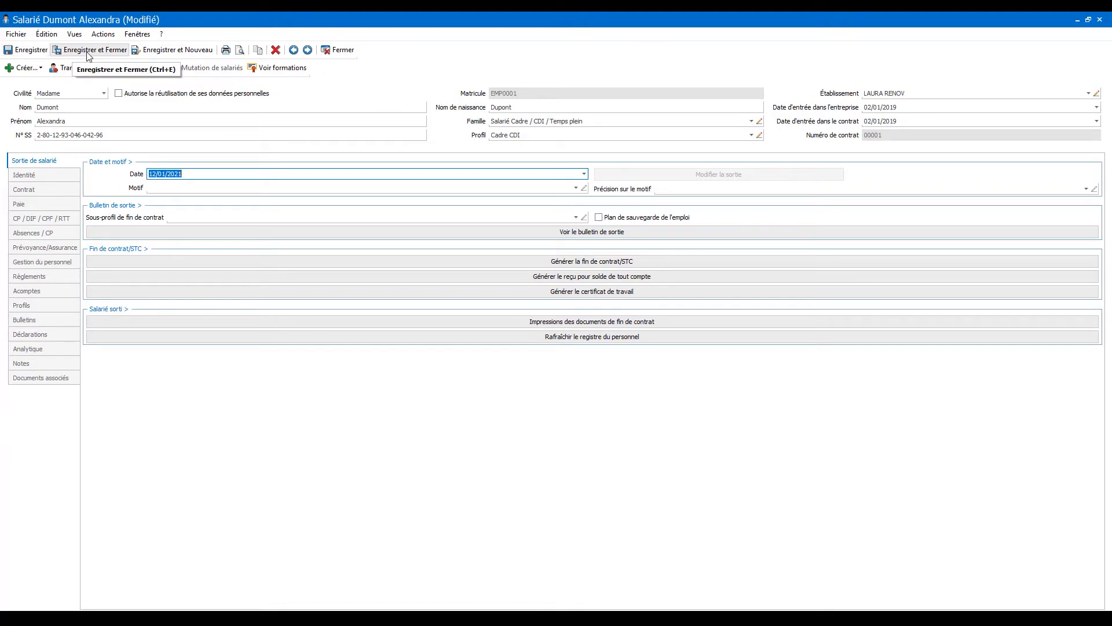
left_click(339, 50)
left_click(557, 340)
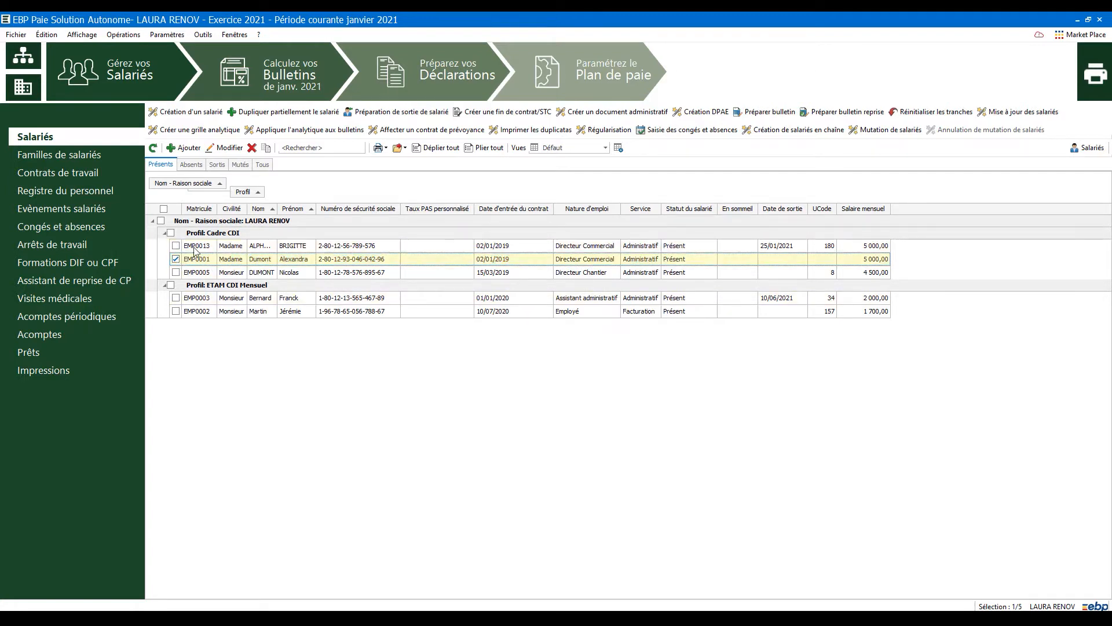
- Select all listed employees and view the actions available for them
key("ctrl+a")
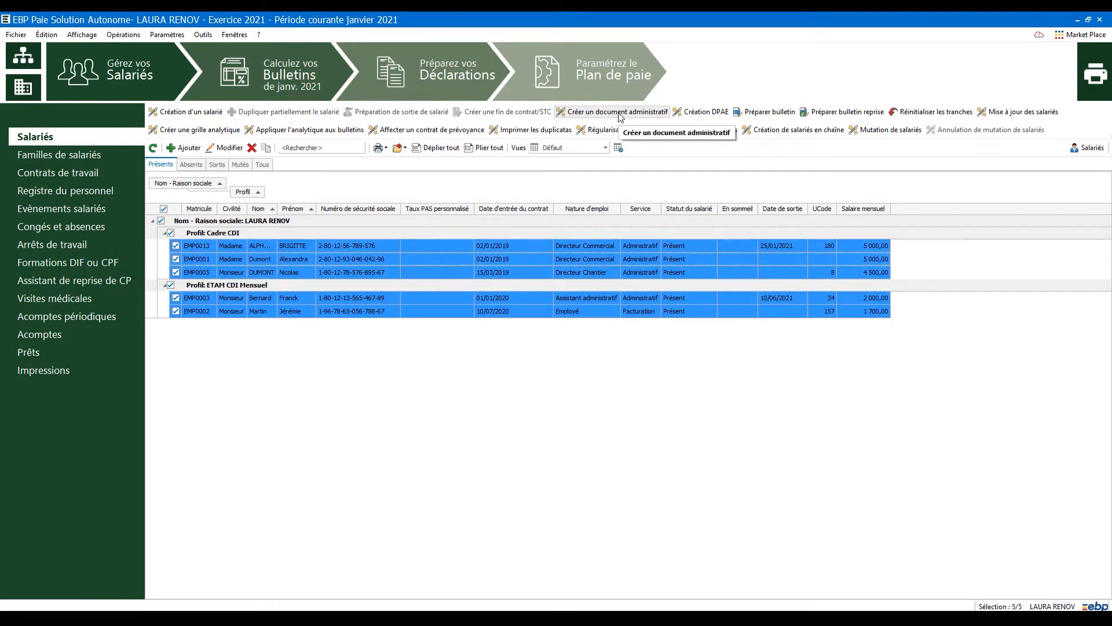
right_click(429, 248)
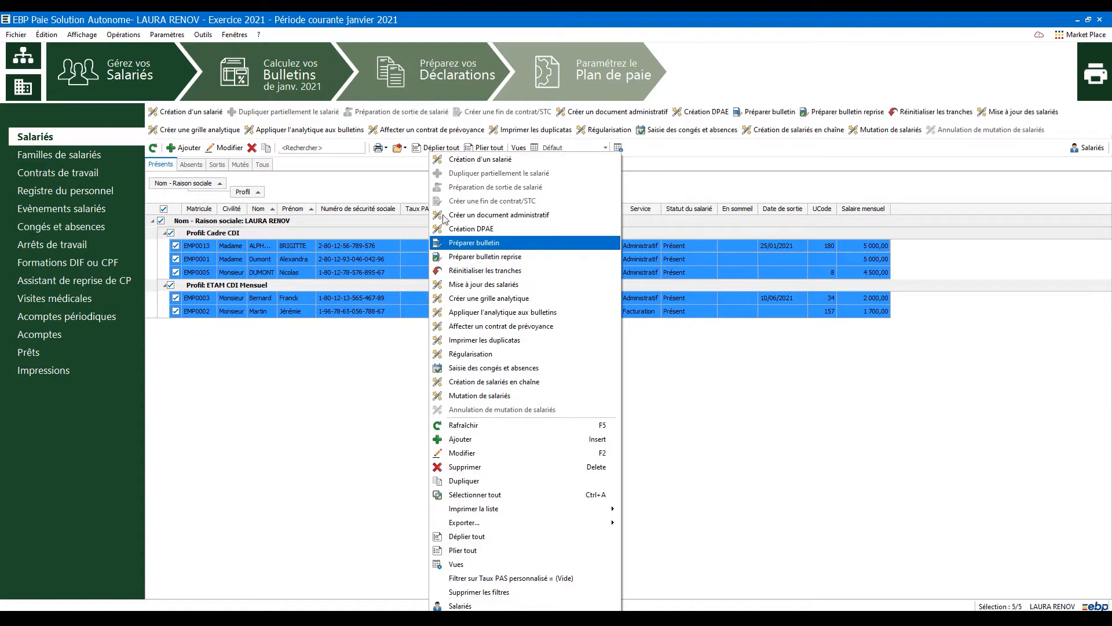
- Check the 2020 payslips and open the third employee's January 2021 payslip from the current ones
left_click(280, 86)
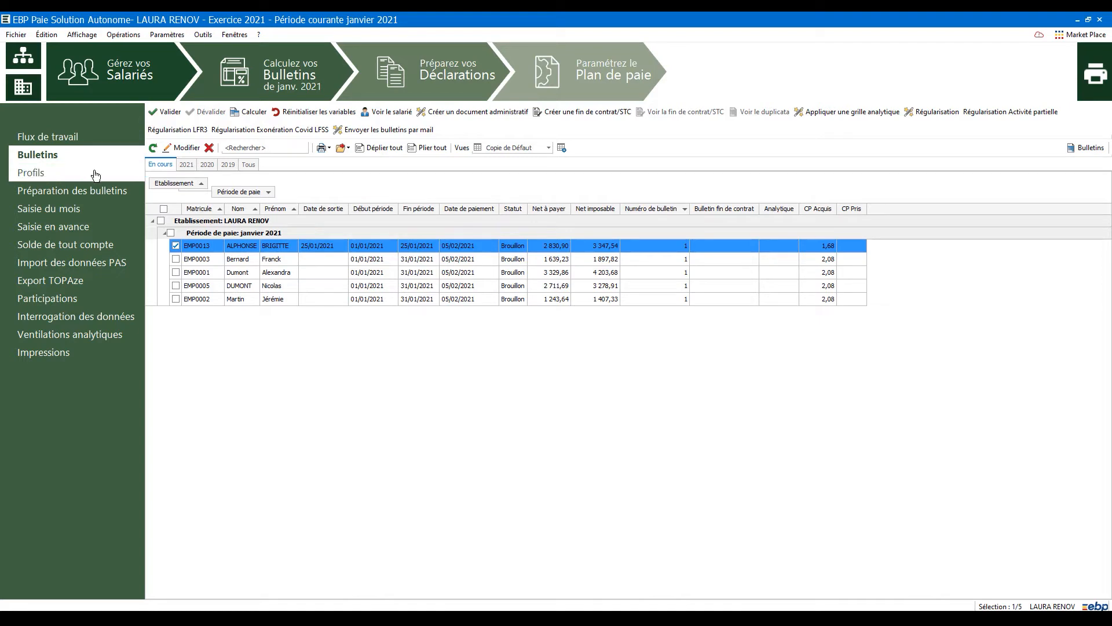
left_click(207, 165)
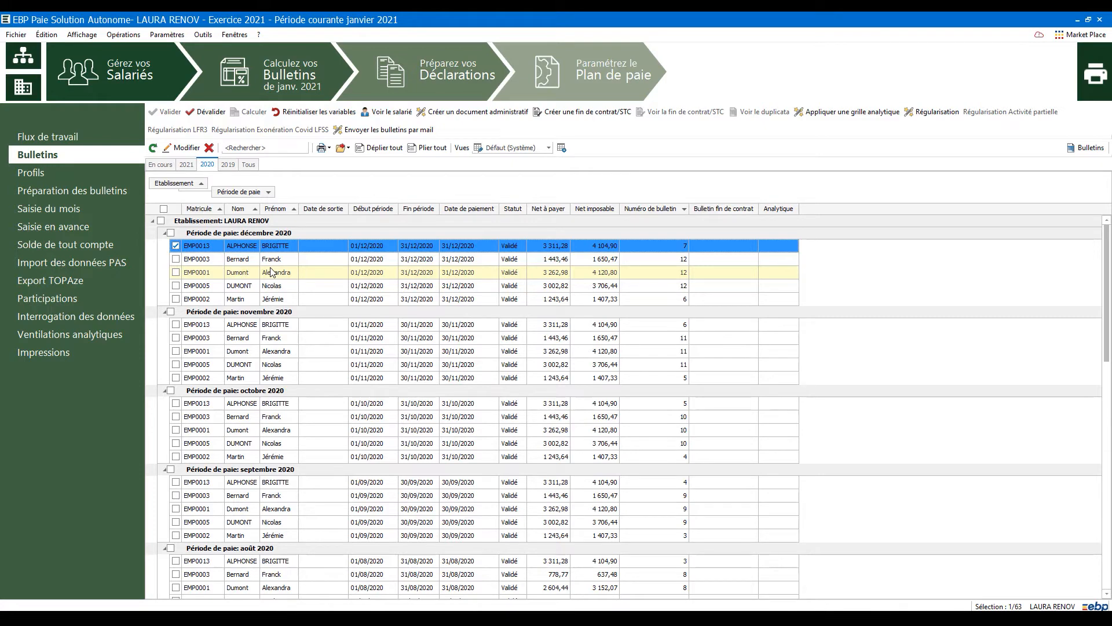
left_click(161, 164)
left_click(356, 273)
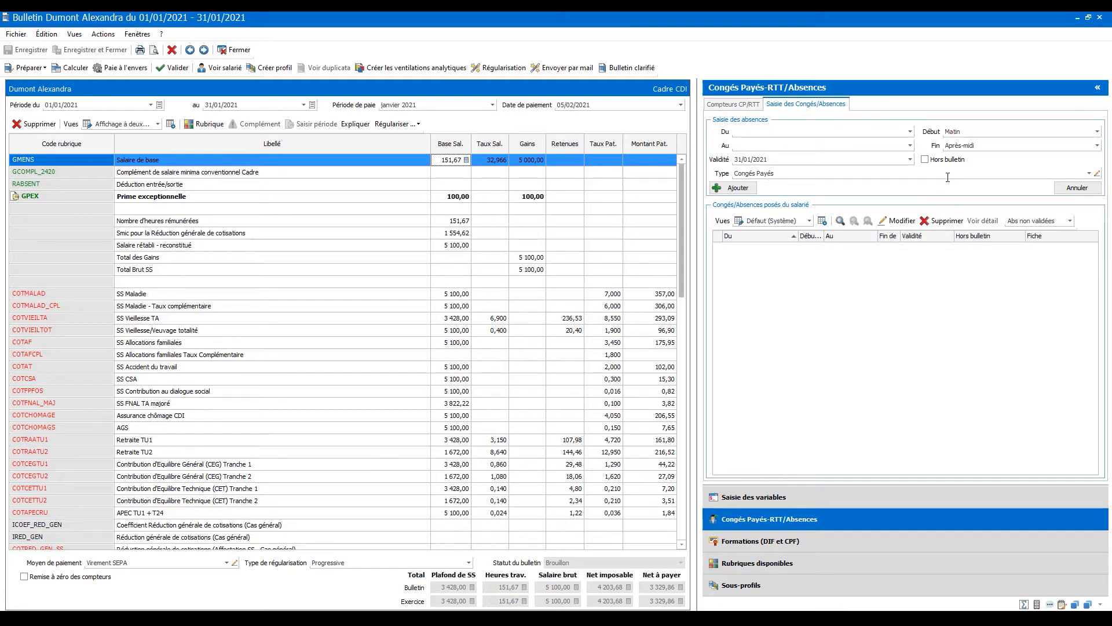
- Set the payslip variable HEUCOMP10 (Heures complémentaires à 10 %) to 2 and recalculate without importing a new CRM
left_click(809, 504)
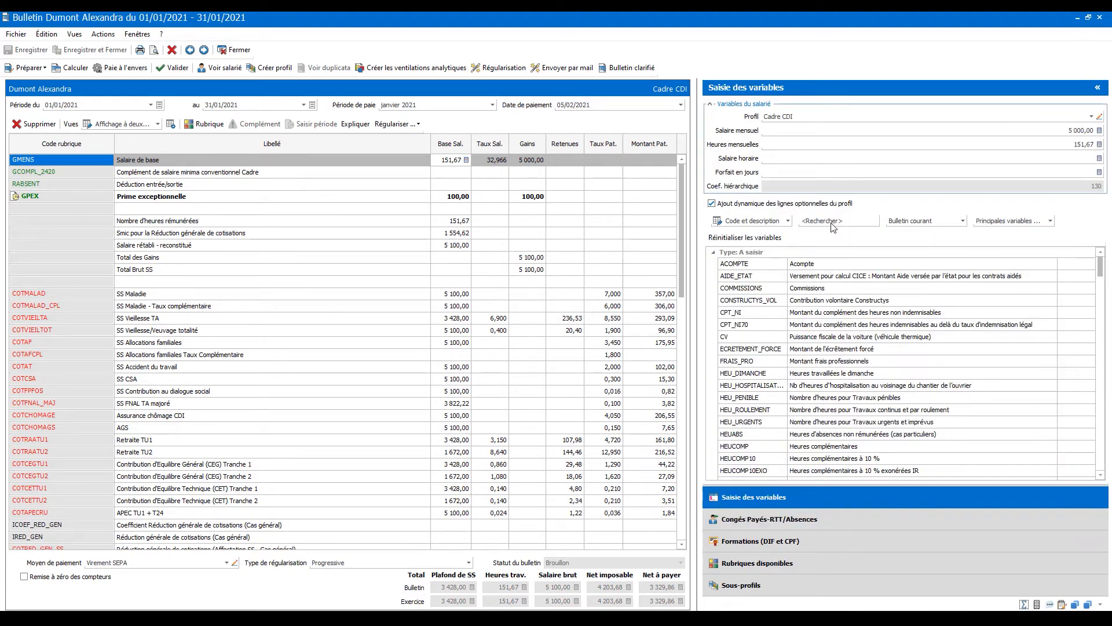
left_click(810, 220)
type("heures")
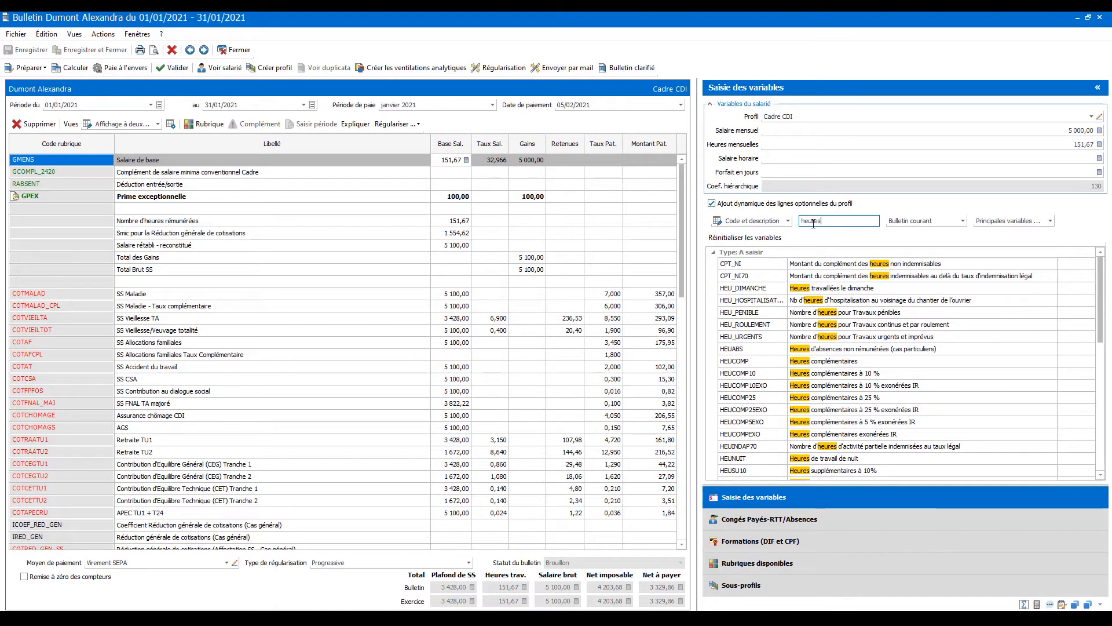
left_click(1069, 376)
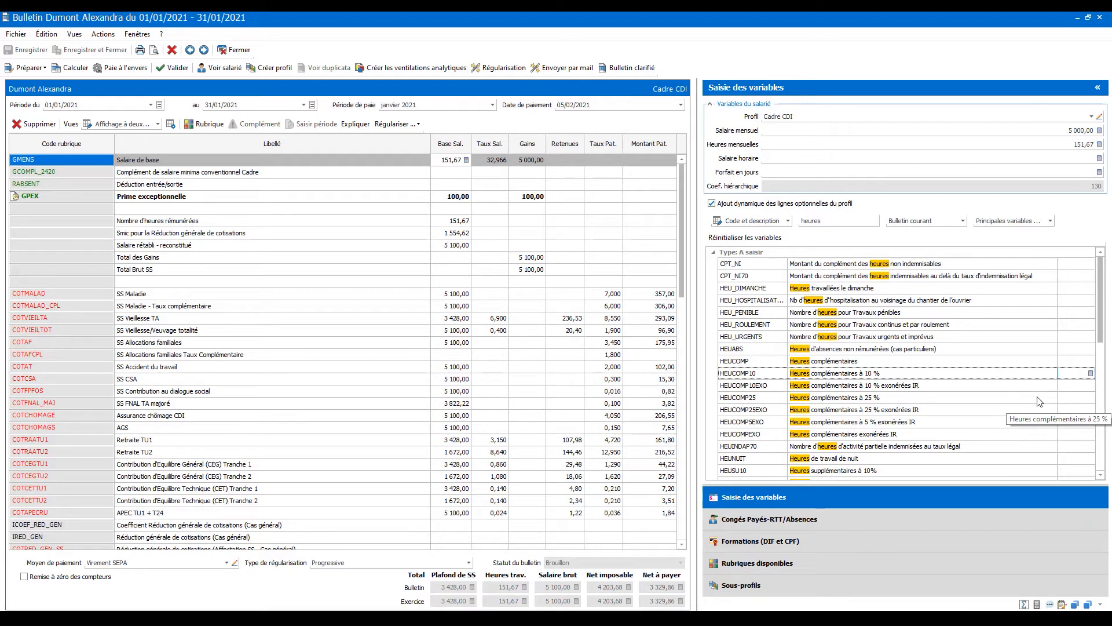
type("2")
key("Return")
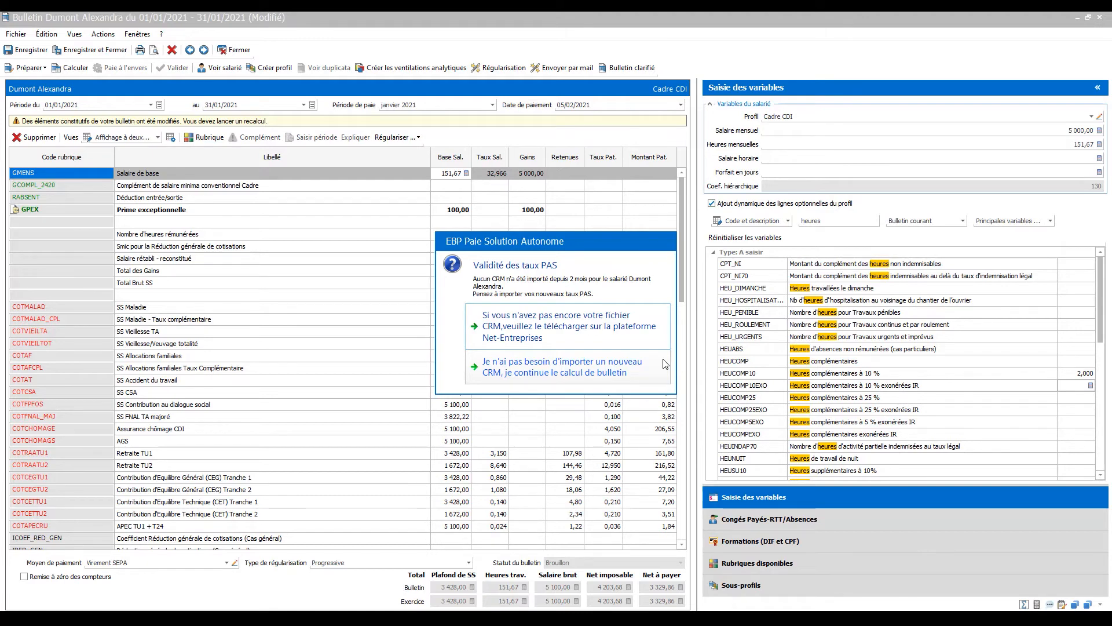
left_click(635, 371)
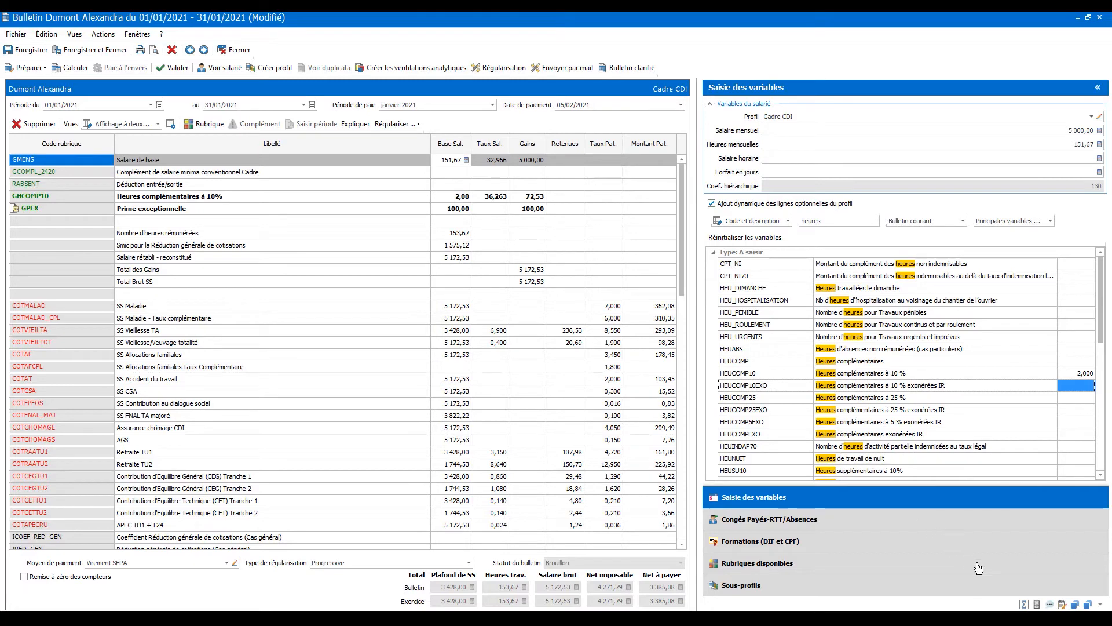
- Display the payslip's contribution brackets (Tranches) and check the selectable pay periods
left_click(1036, 604)
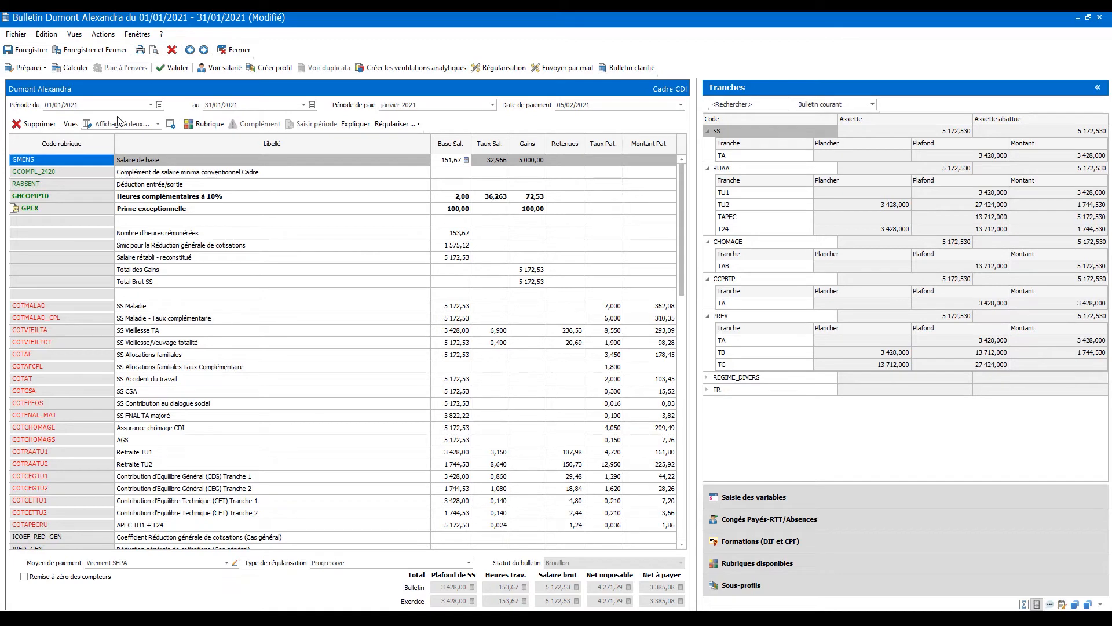
left_click(425, 107)
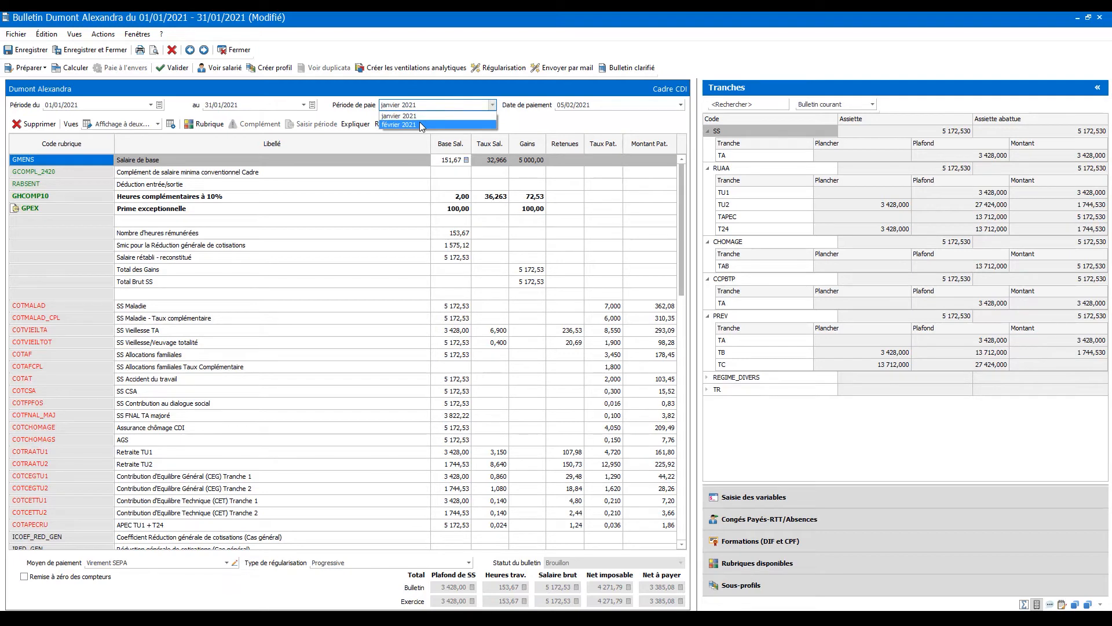
left_click(361, 186)
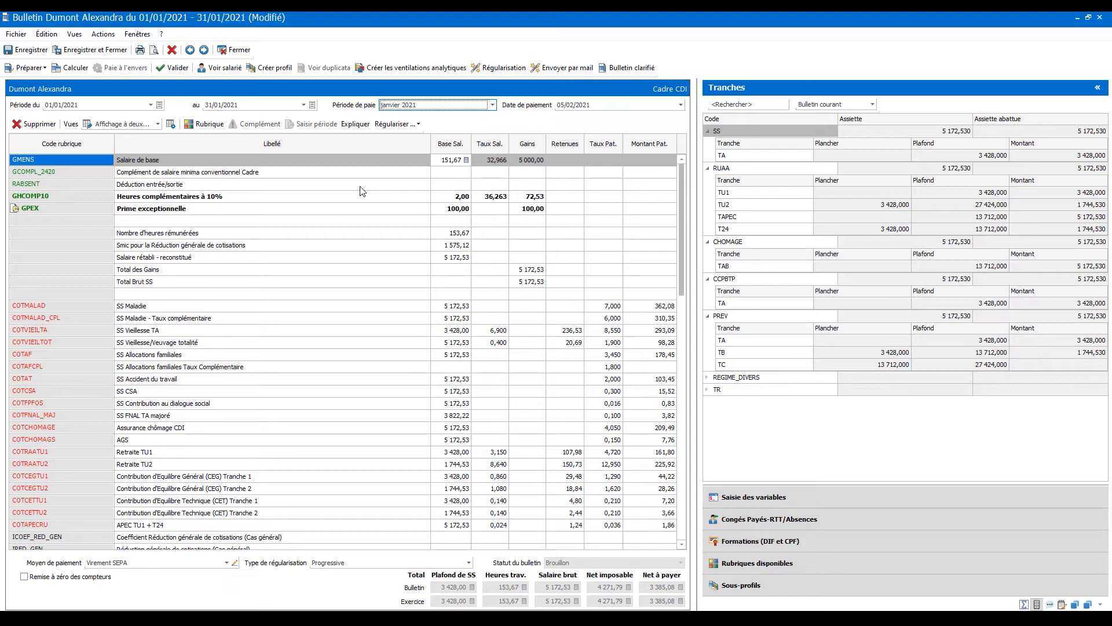
- Generate the calculation explanation for the COTMALAD (SS Maladie) payslip line
left_click(61, 306)
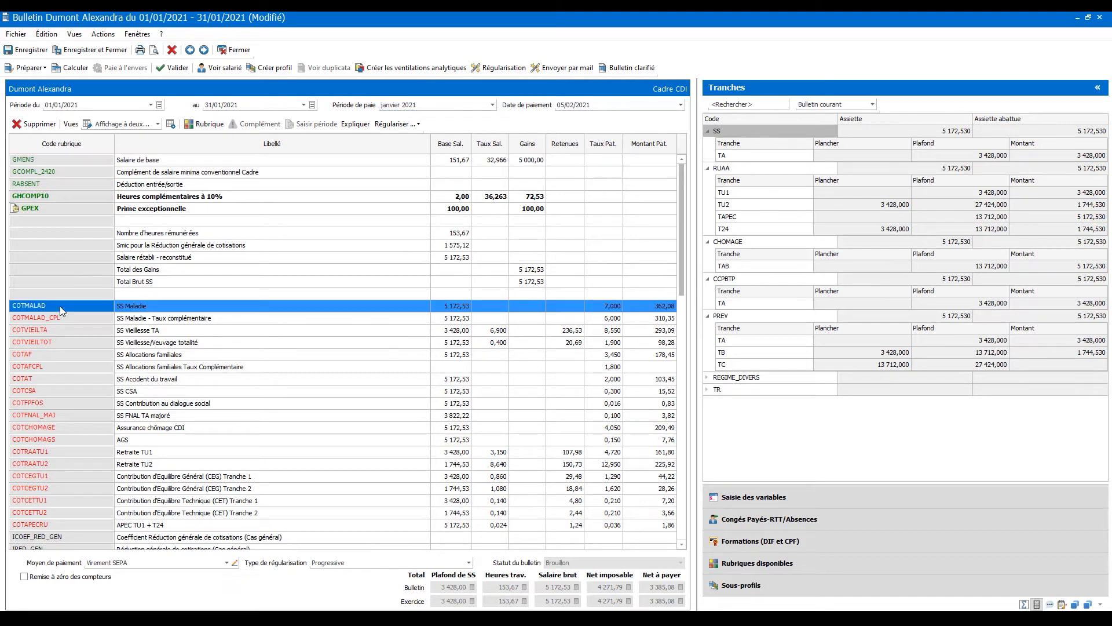
left_click(347, 123)
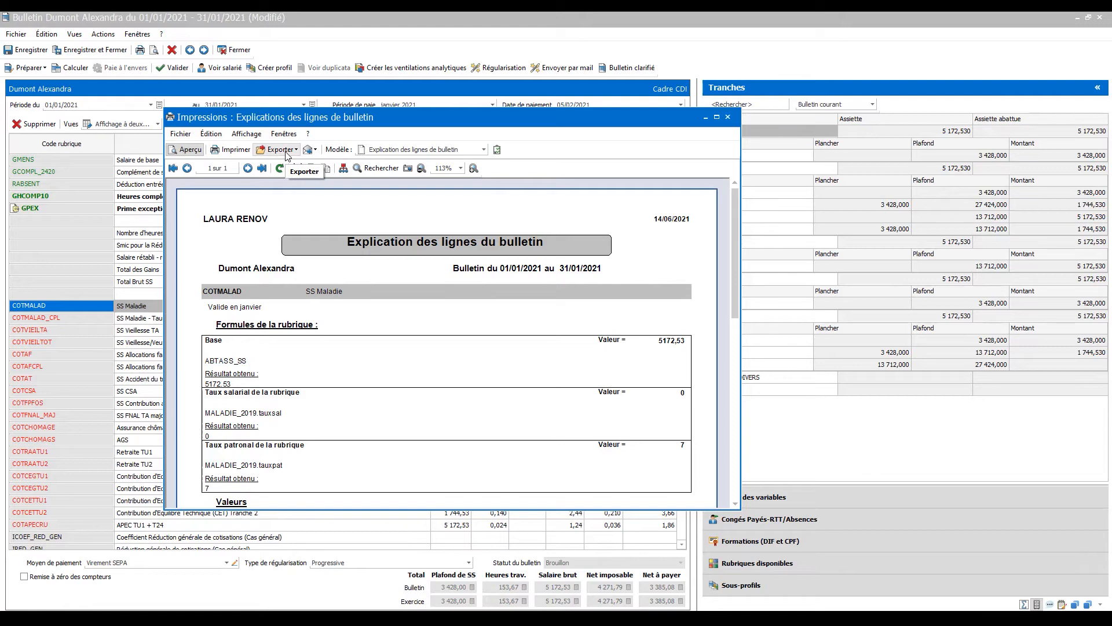
- Read through the COTMALAD calculation explanation, close it, and close the payslip without saving
scroll(390, 269, "down", 3)
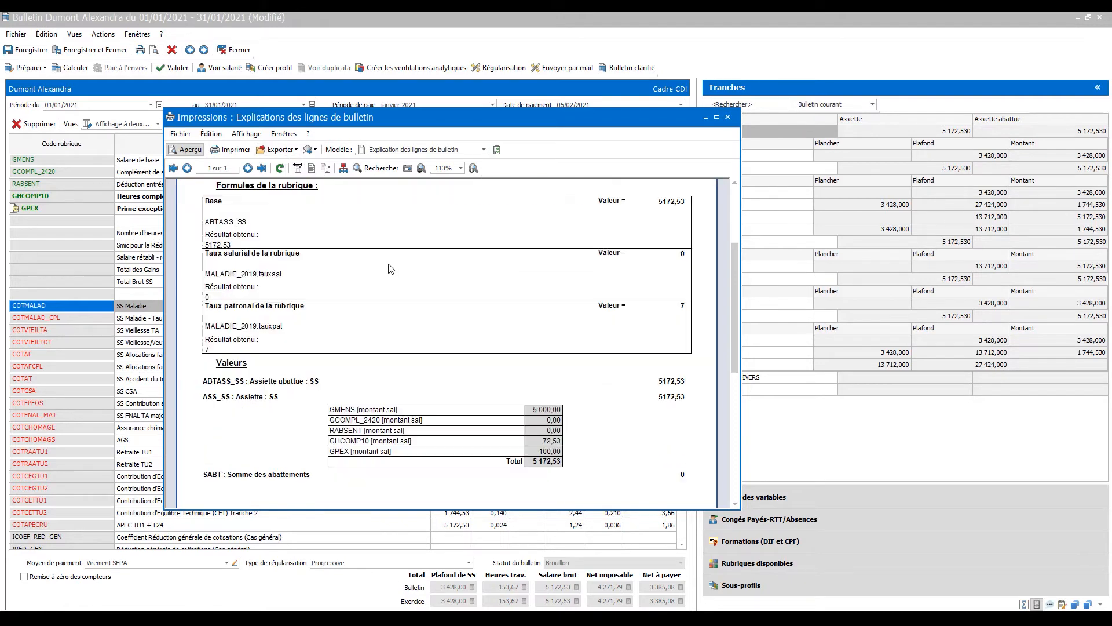
left_click(728, 118)
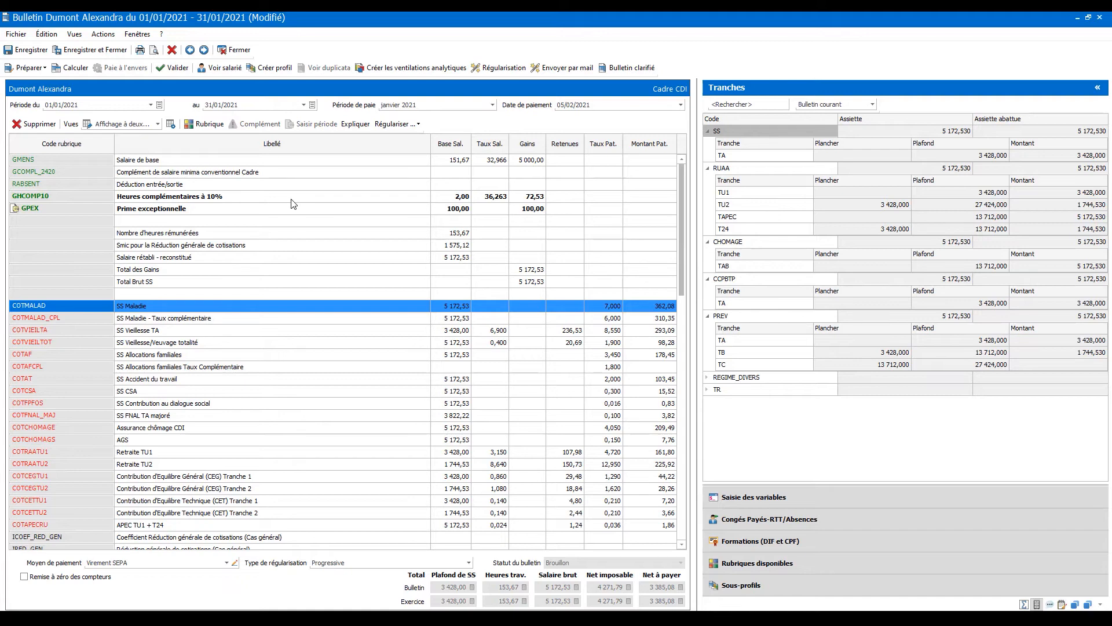
left_click(1100, 18)
left_click(582, 338)
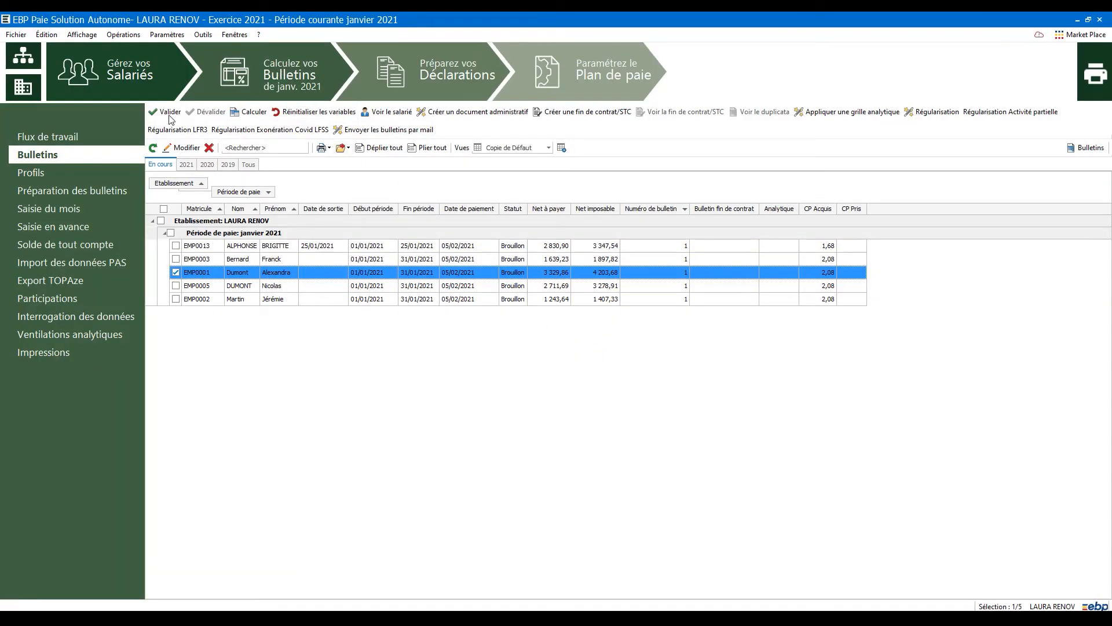
- Open the monthly variable entry (Saisie du mois) and apply the Variables courantes entry grid of the BTNA collective agreement
left_click(49, 210)
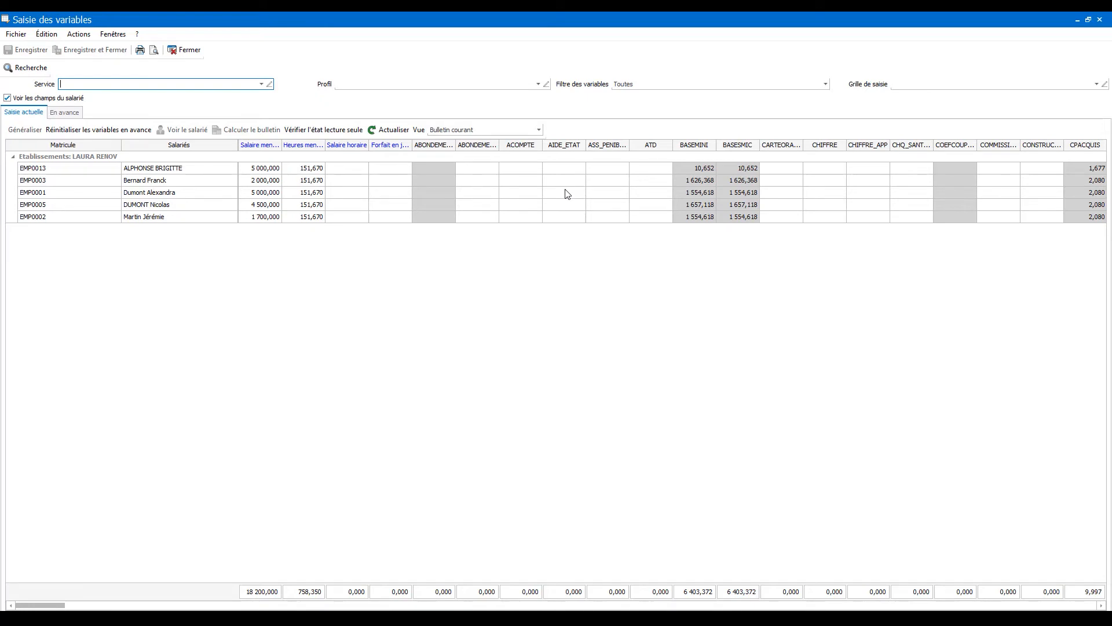
left_click(1097, 84)
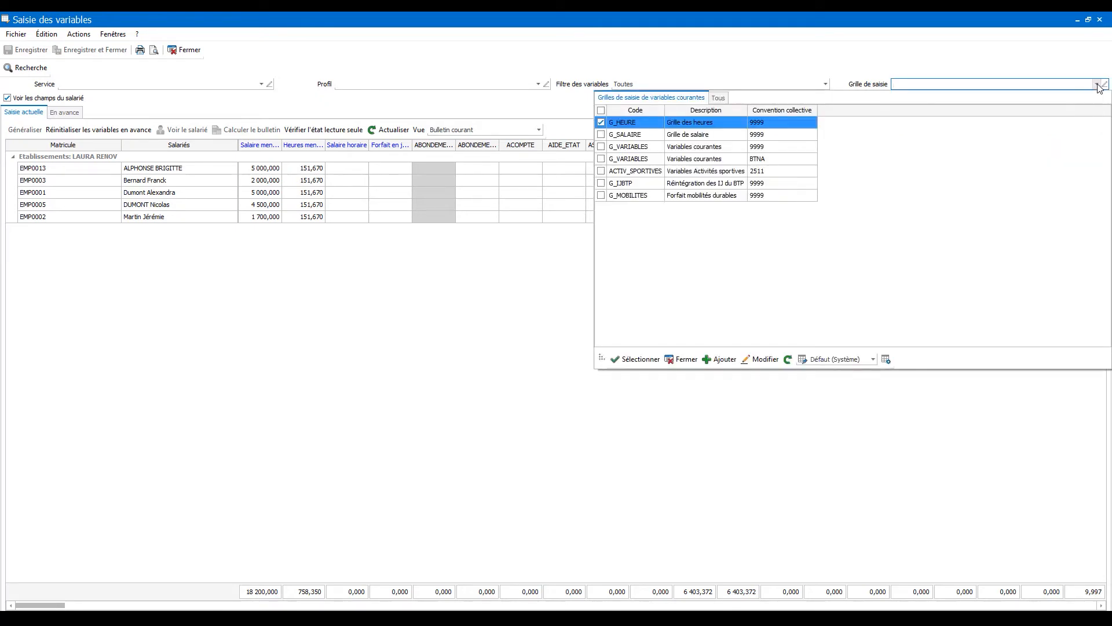
double_click(808, 160)
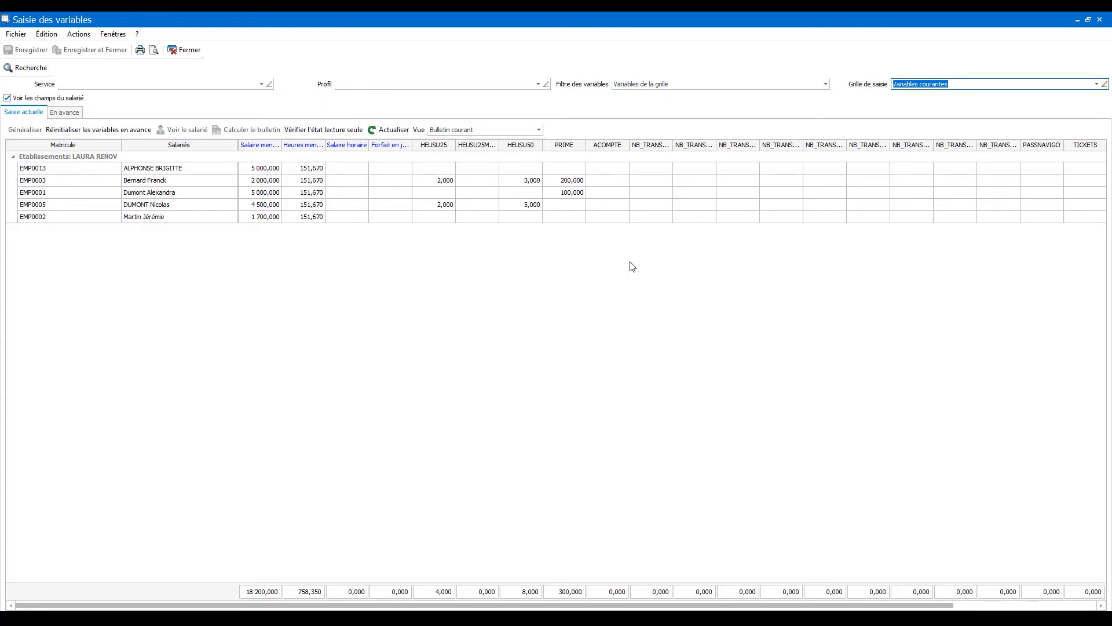
- Set the variable HEUSU50 to 2 for the third employee, save the variable entry and close it
left_click(517, 196)
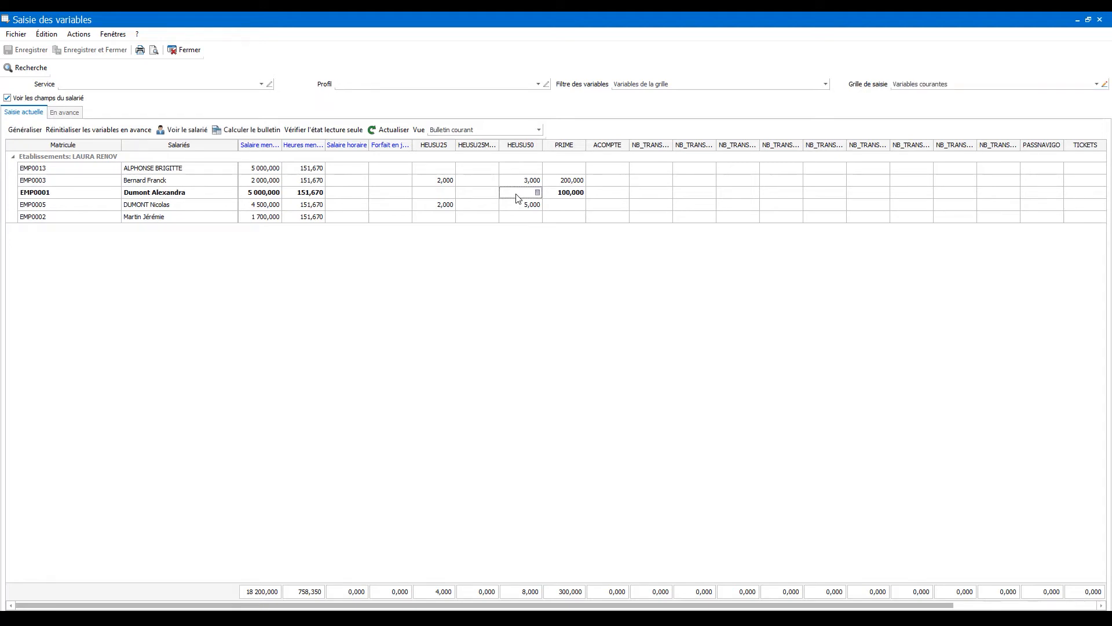
type("2")
key("Tab")
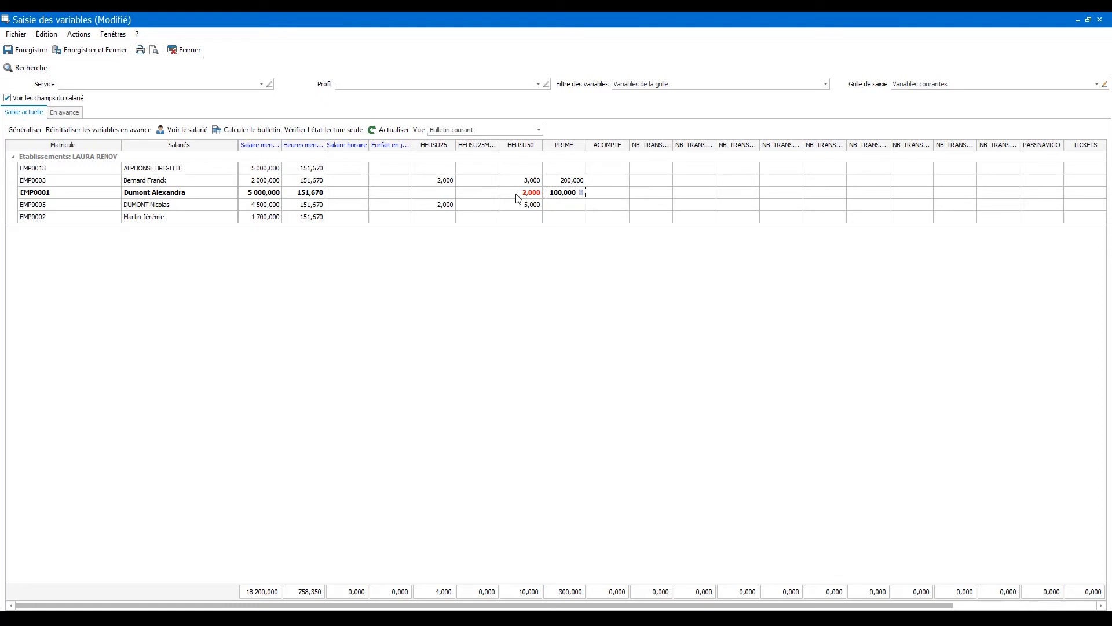
left_click(28, 51)
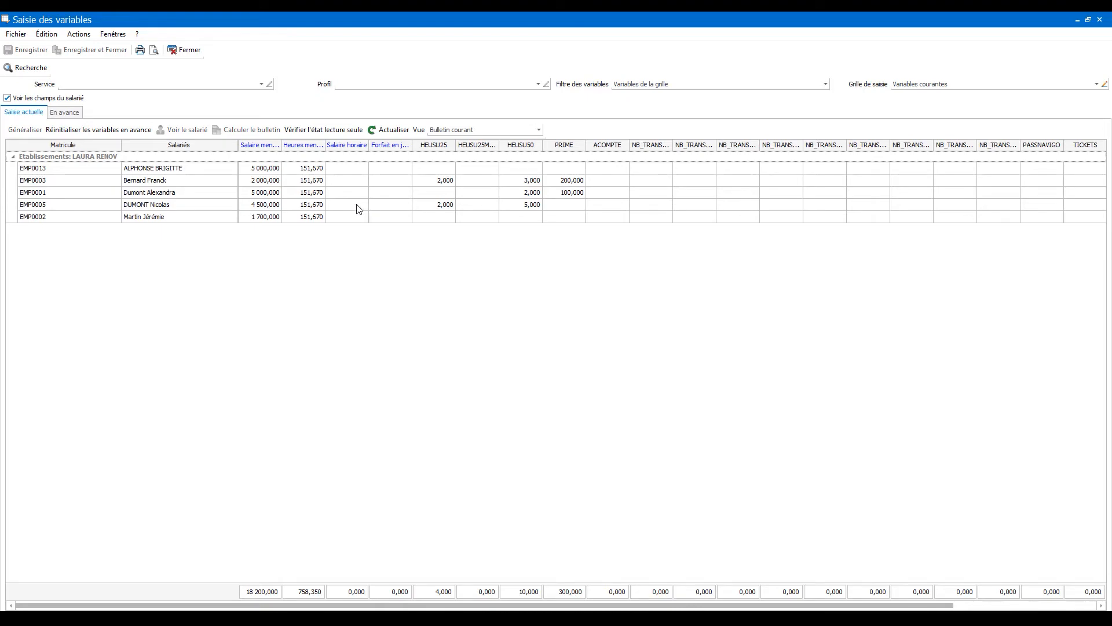
left_click(187, 47)
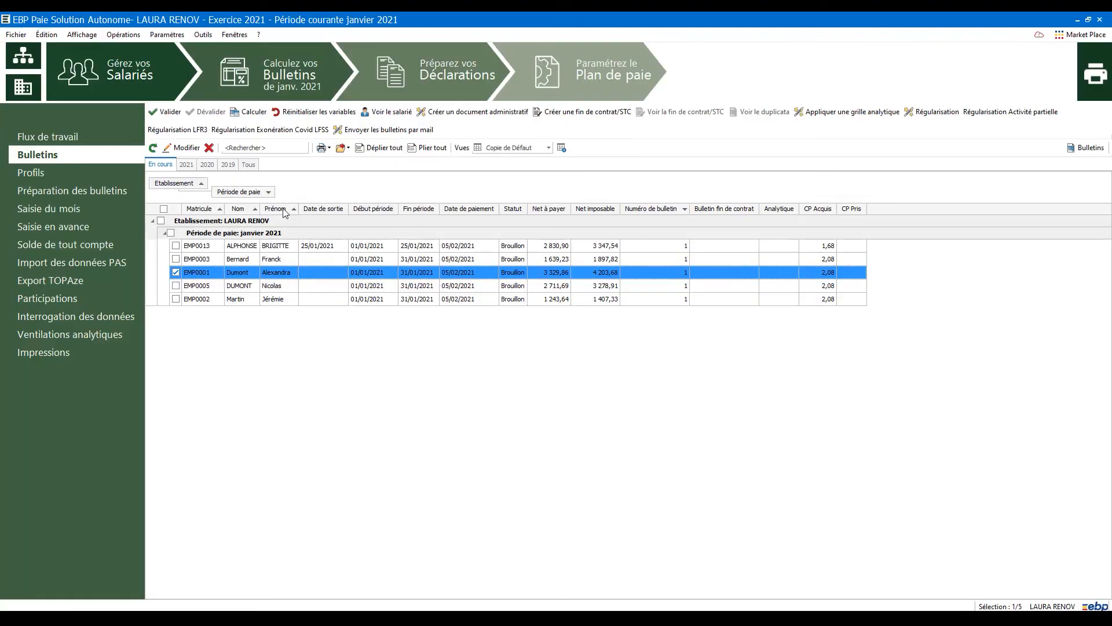
- Recalculate the third employee's January 2021 payslip without importing a new CRM, and close it without saving
double_click(317, 275)
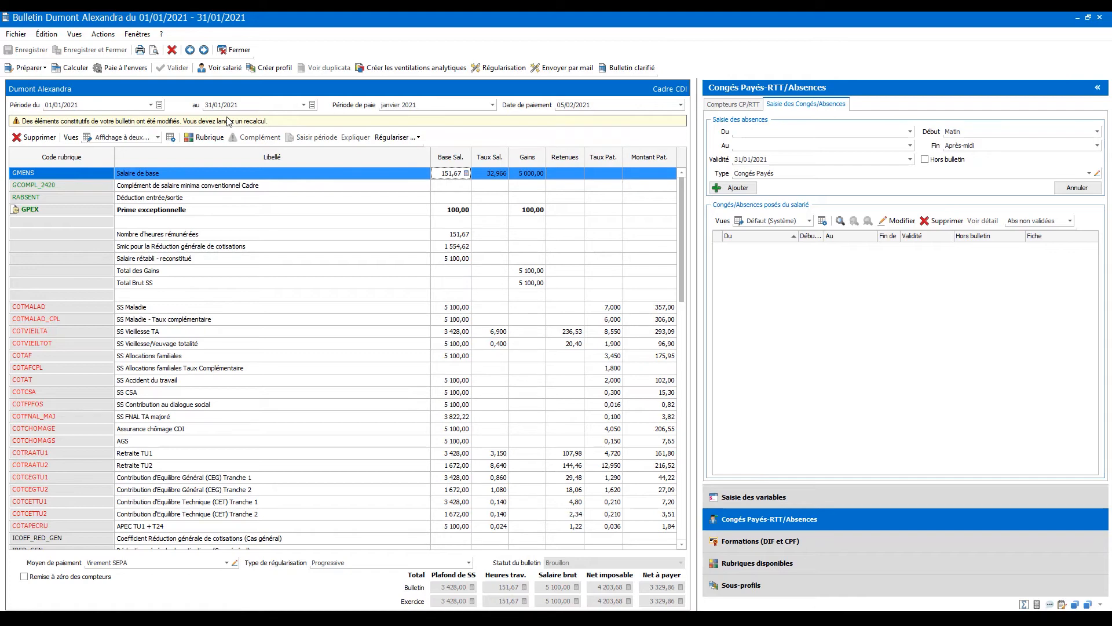
left_click(72, 68)
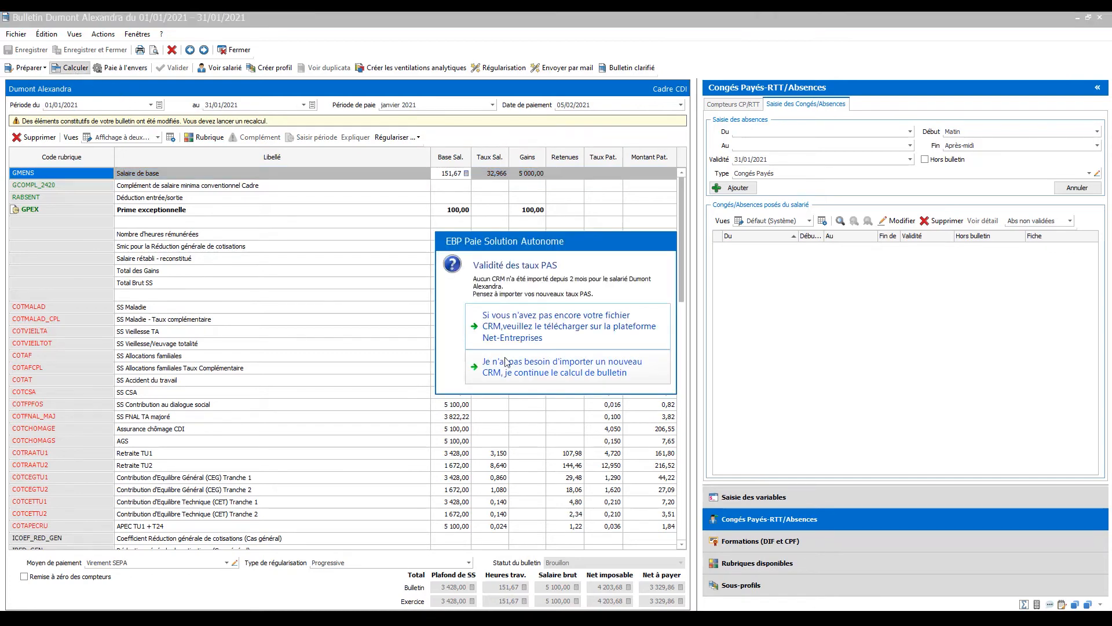
left_click(519, 375)
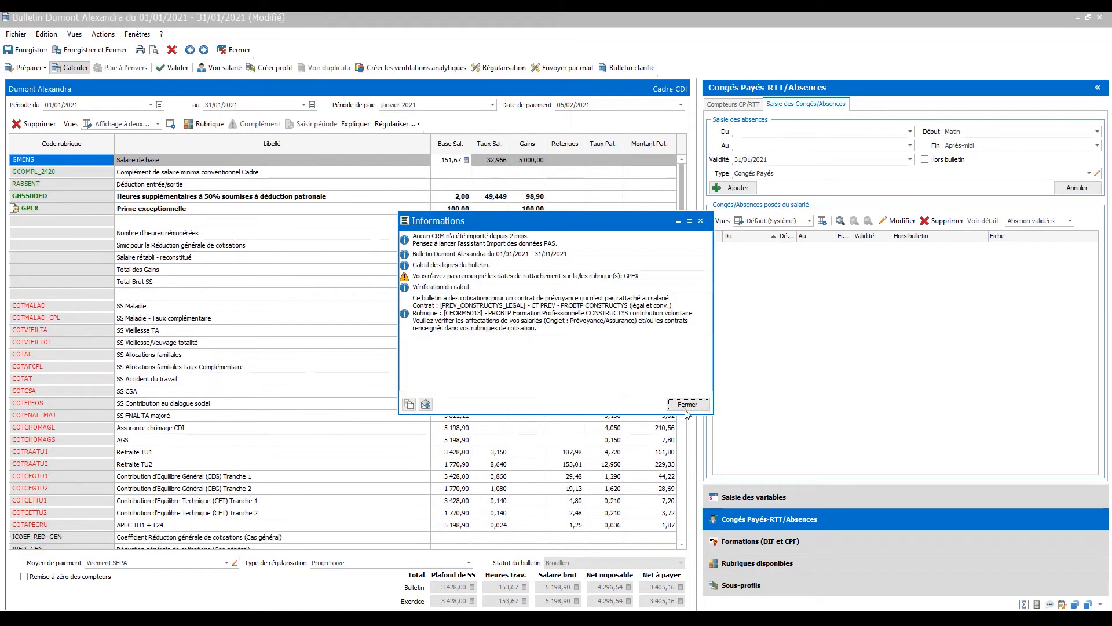
left_click(688, 405)
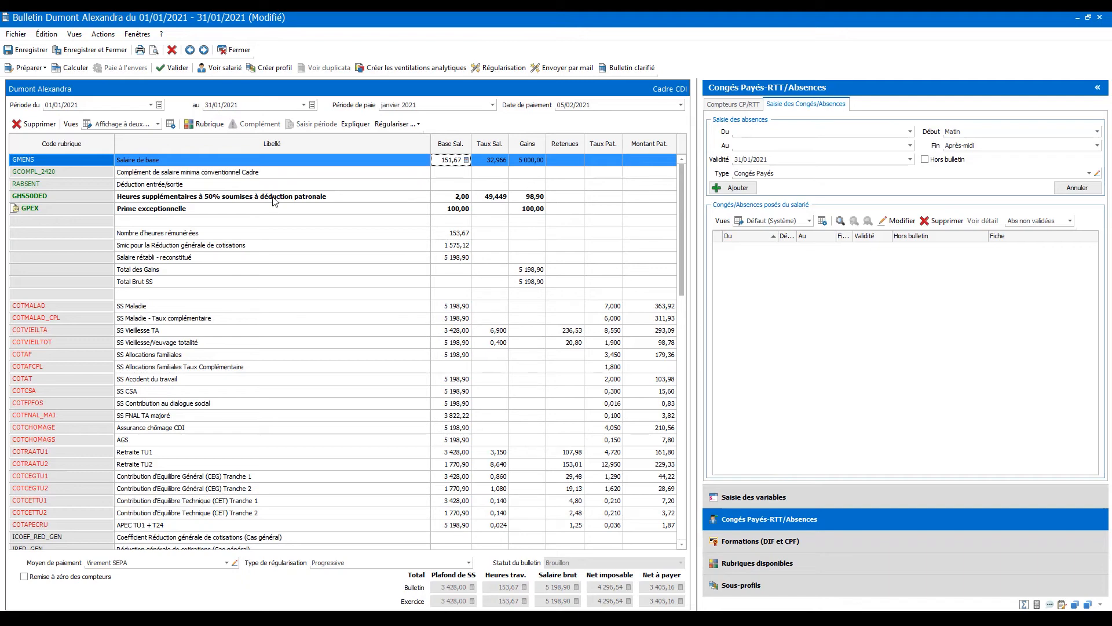
left_click(234, 50)
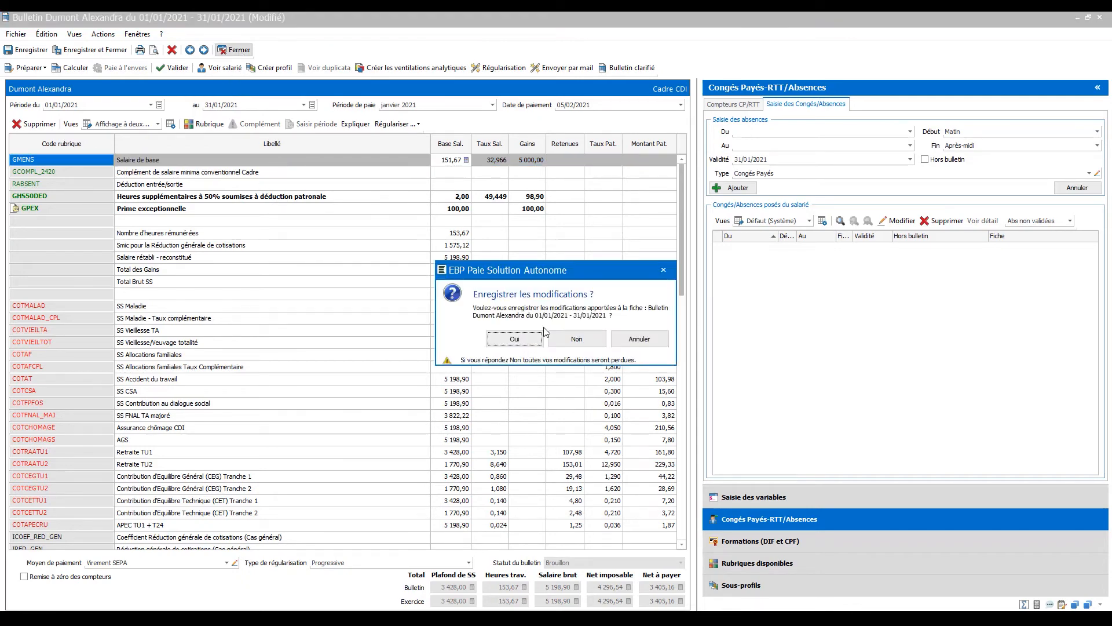
left_click(580, 339)
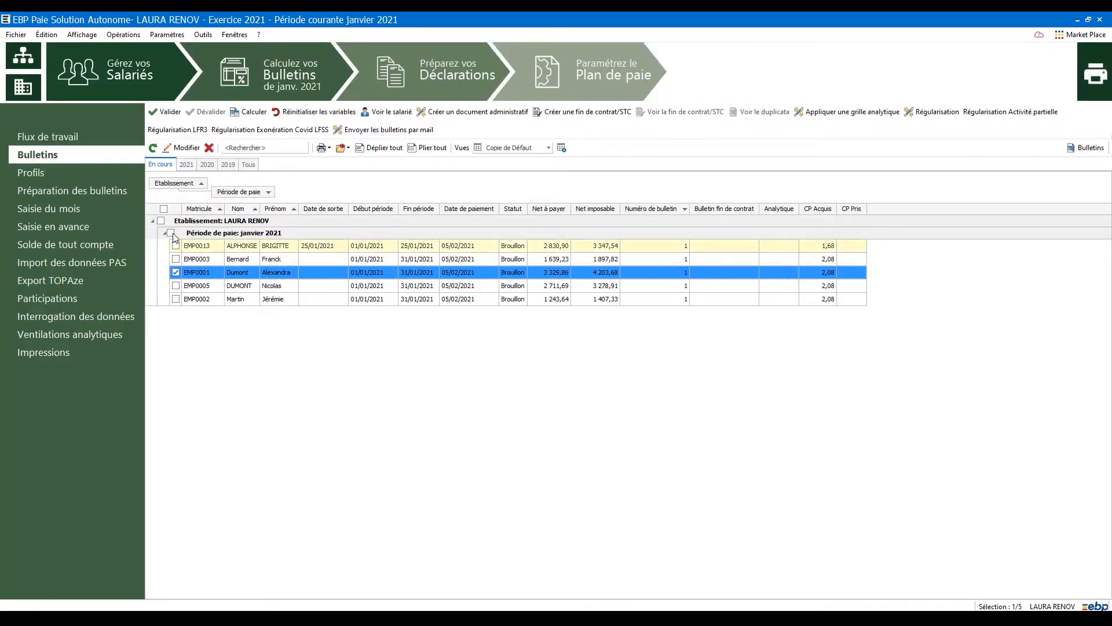
- Select all January 2021 payslips, and open the advance variable entry "variable mai" dated 30/05/2020 to check its import and export options
left_click(171, 232)
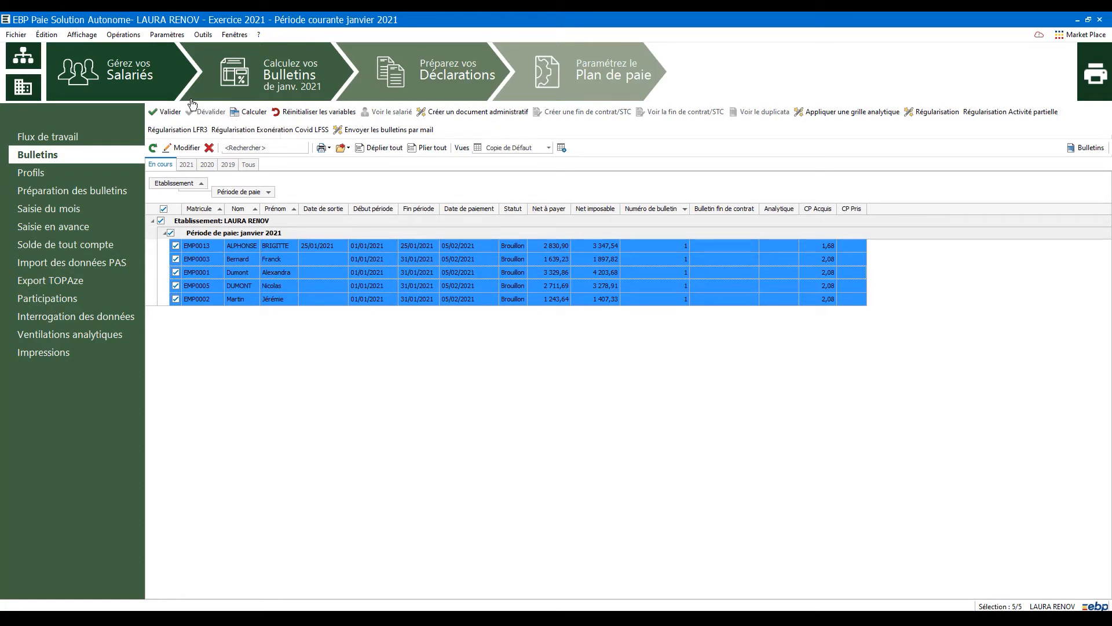
left_click(88, 230)
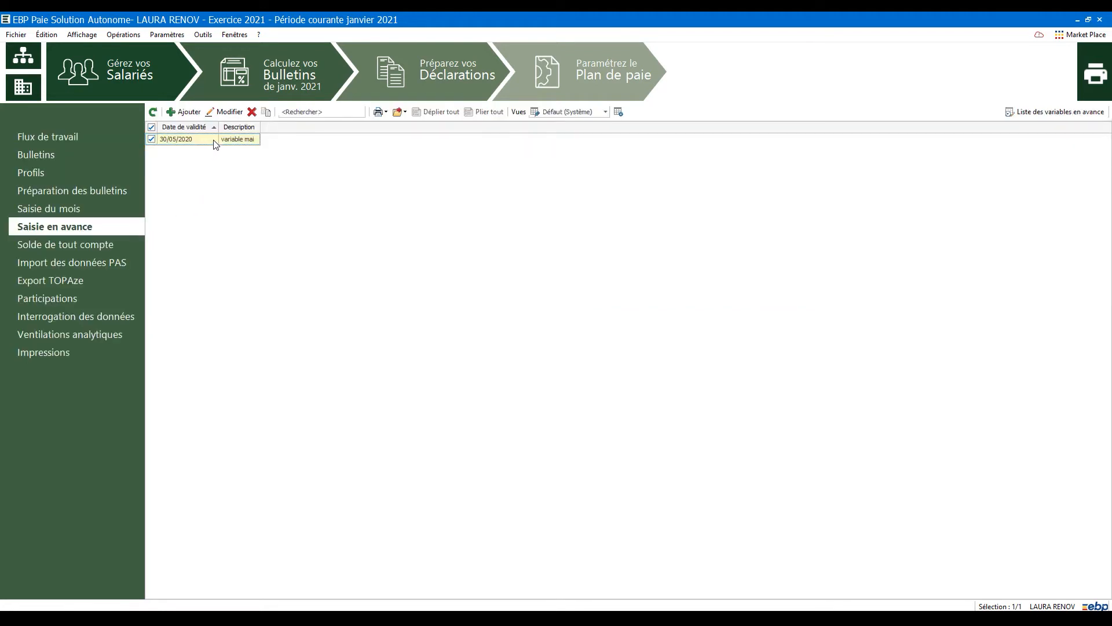
double_click(214, 139)
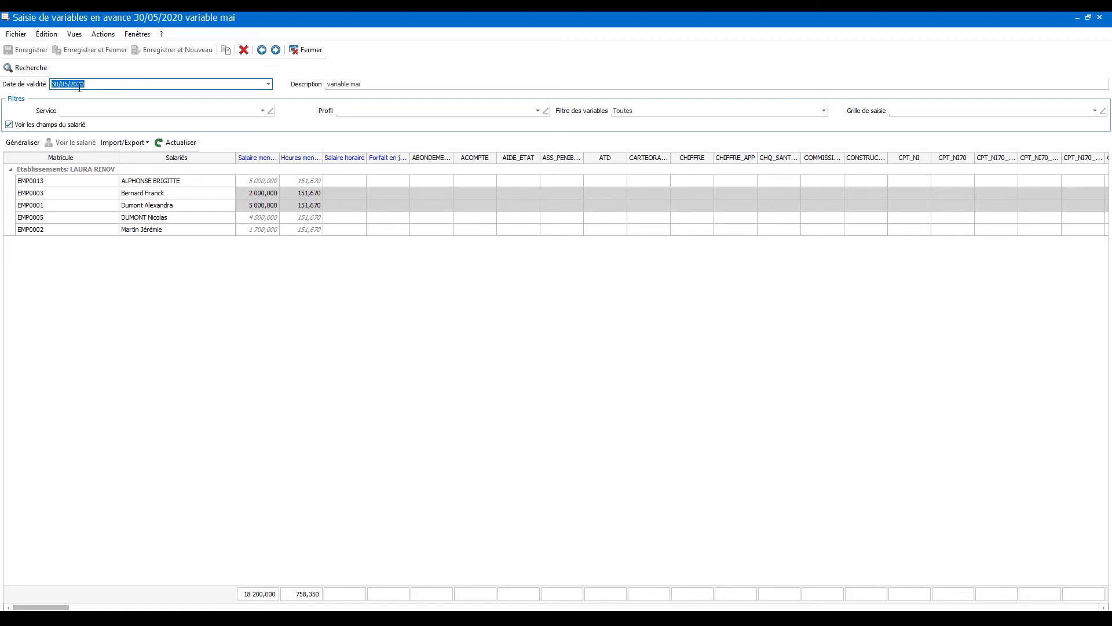
left_click(133, 146)
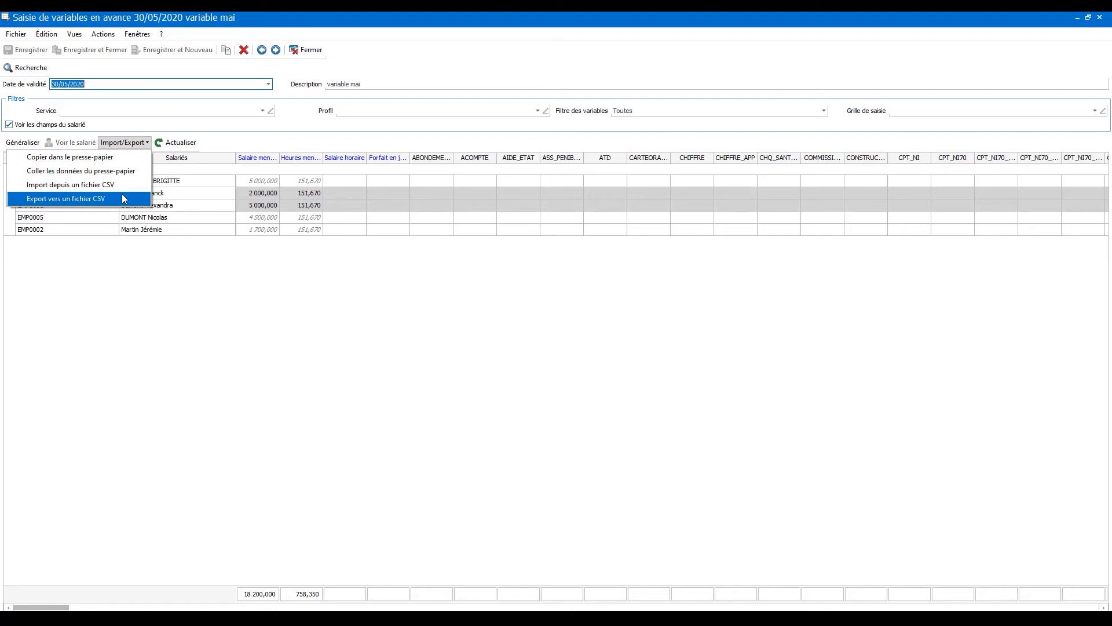
left_click(157, 270)
left_click(311, 50)
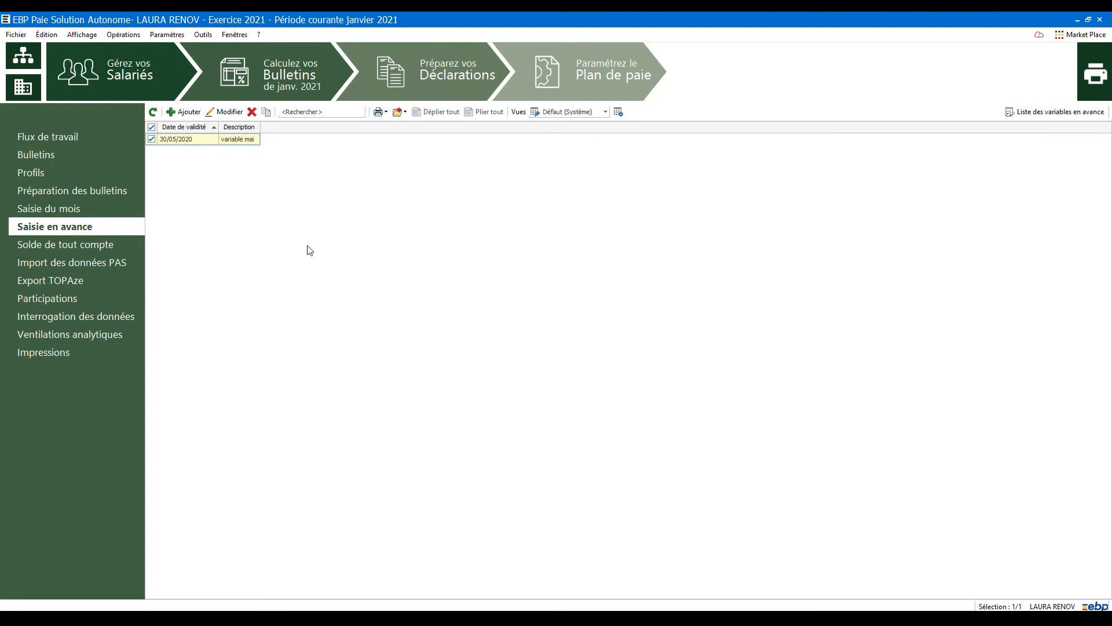
- Open the leave and absence entry from the employee section and display 3 months starting in January 2021
left_click(133, 91)
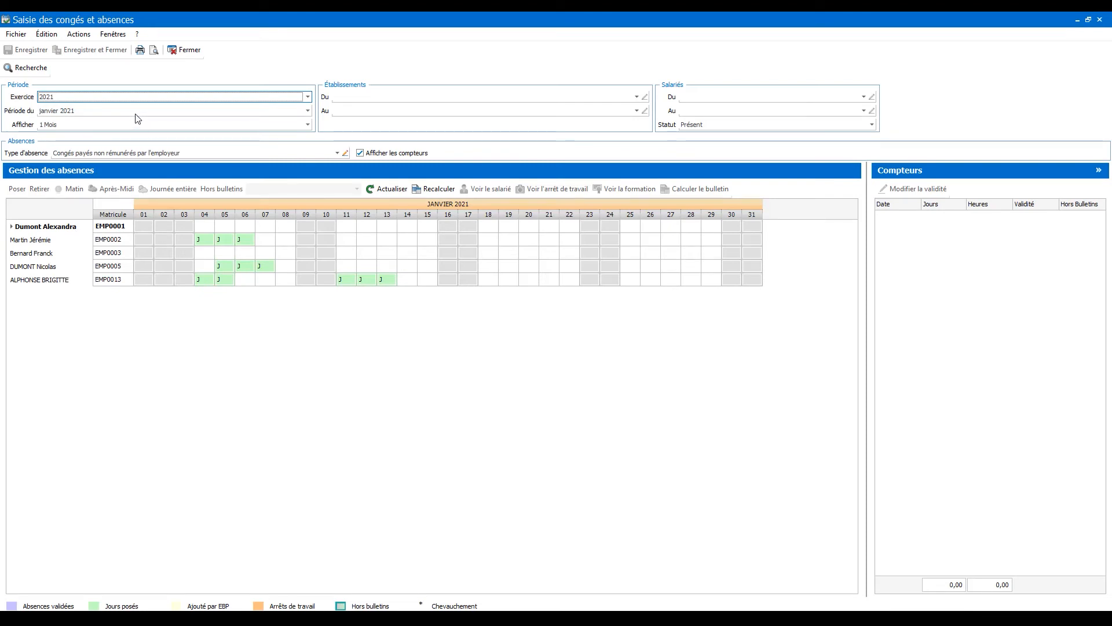
left_click(116, 124)
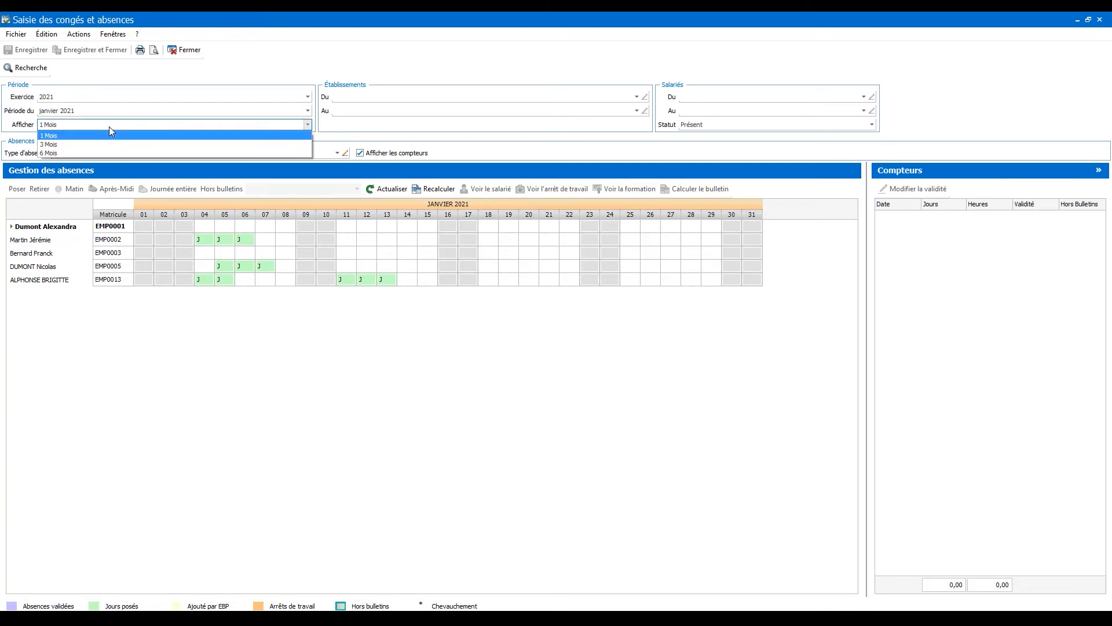
left_click(79, 145)
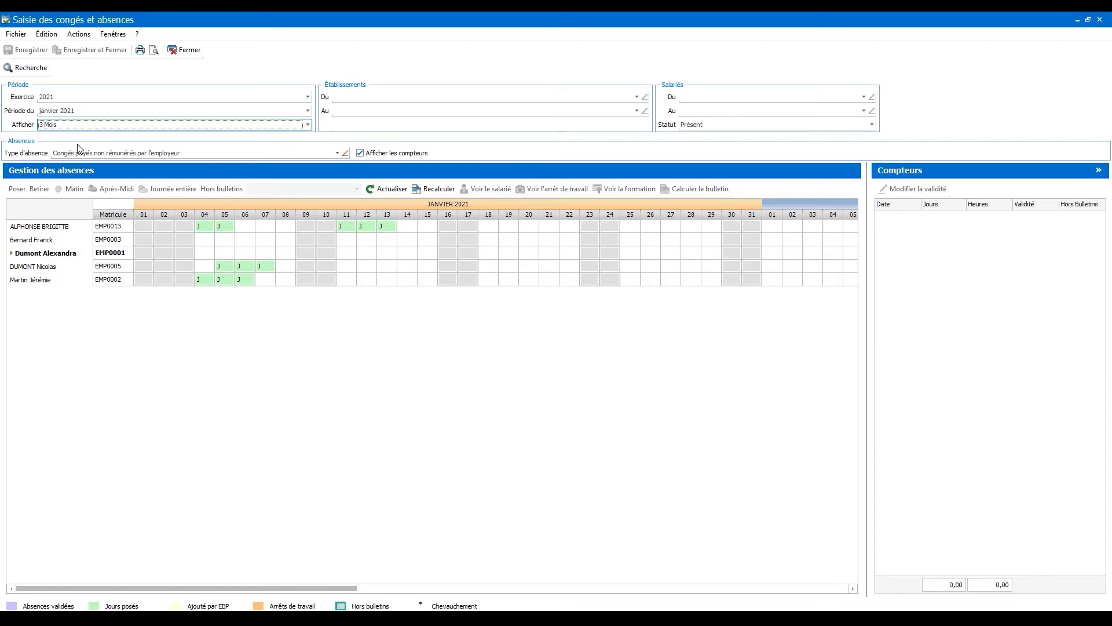
- Post full-day leave of type "Congés payés non rémunérés par l'employeur" for the third employee from 11 to 15 January 2021, and close without saving
left_click(351, 255)
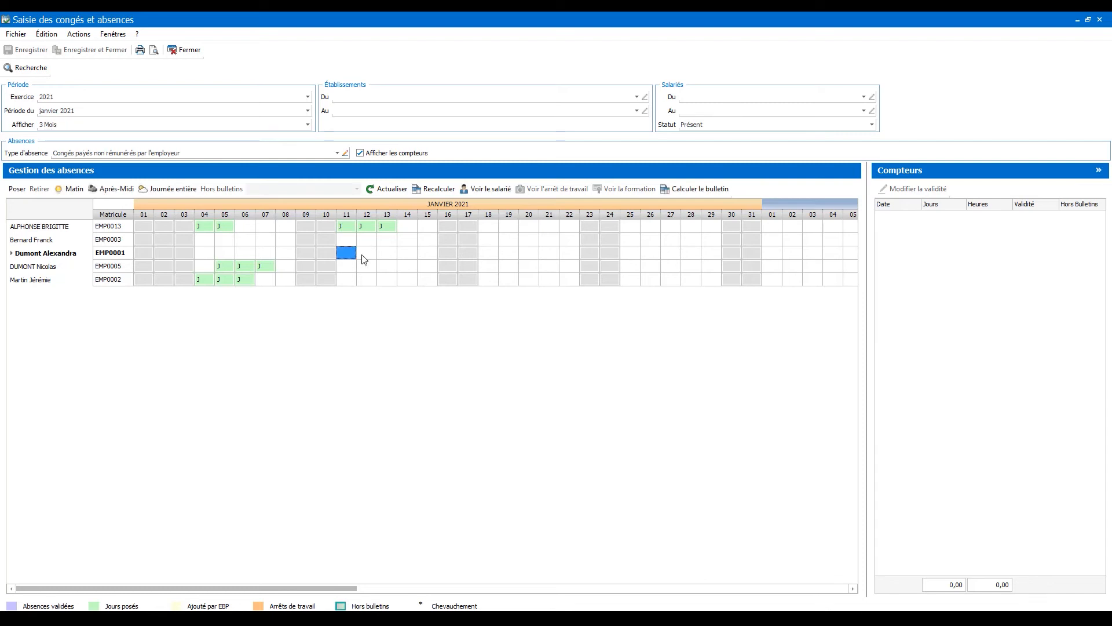
left_click_drag(364, 259, 429, 255)
left_click(17, 189)
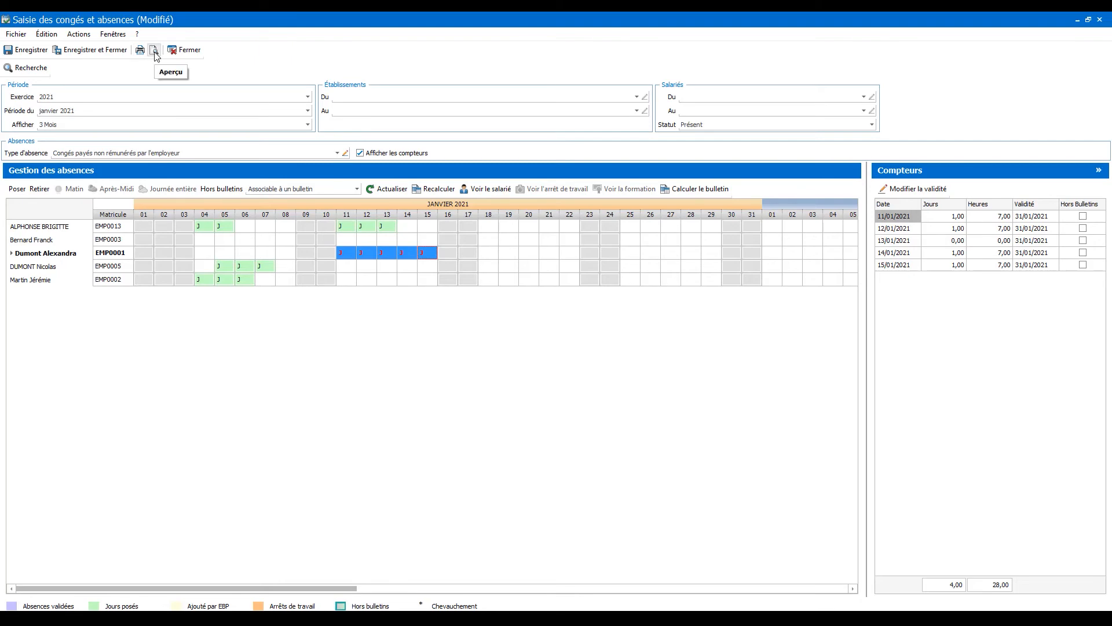
left_click(184, 50)
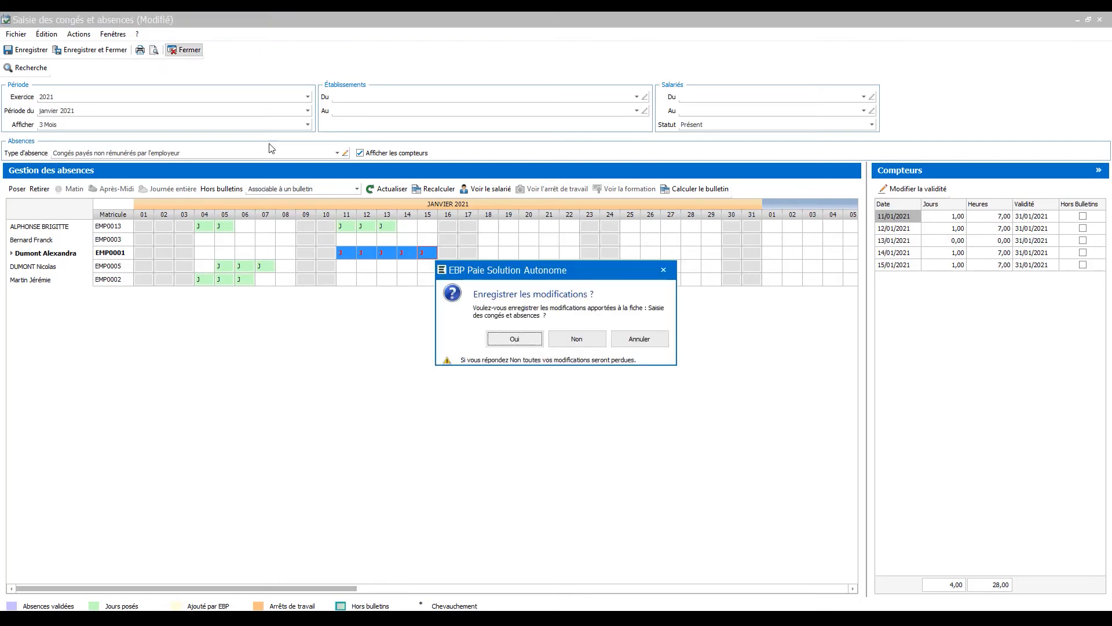
left_click(576, 340)
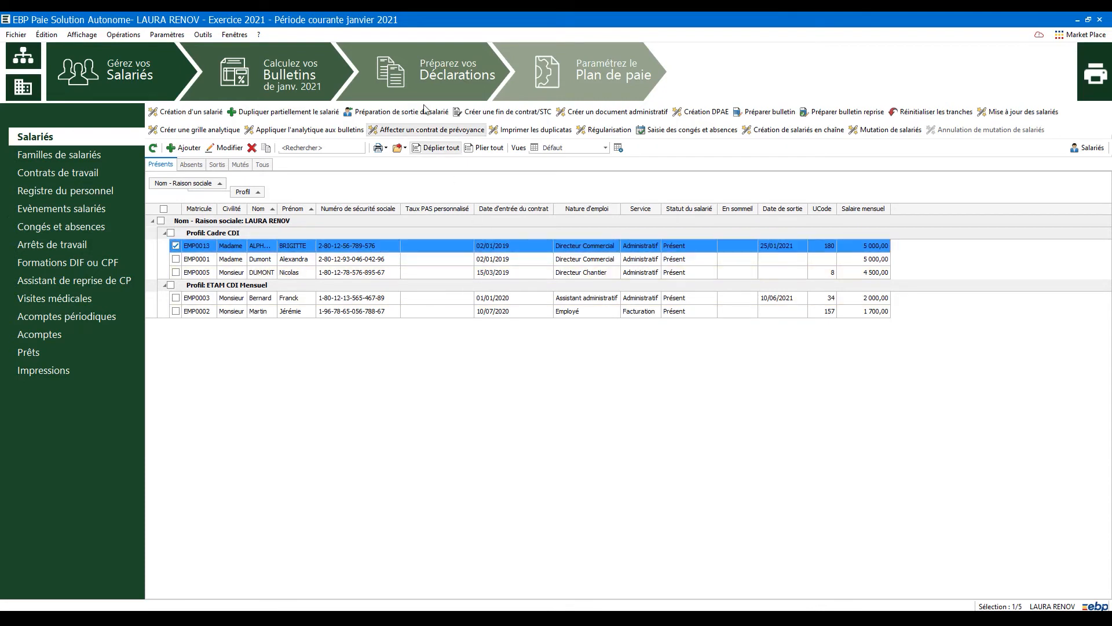
- Open the January 2021 monthly DSN declaration and examine its payments and the EBP Télédéclaration sending and tracking options
left_click(425, 75)
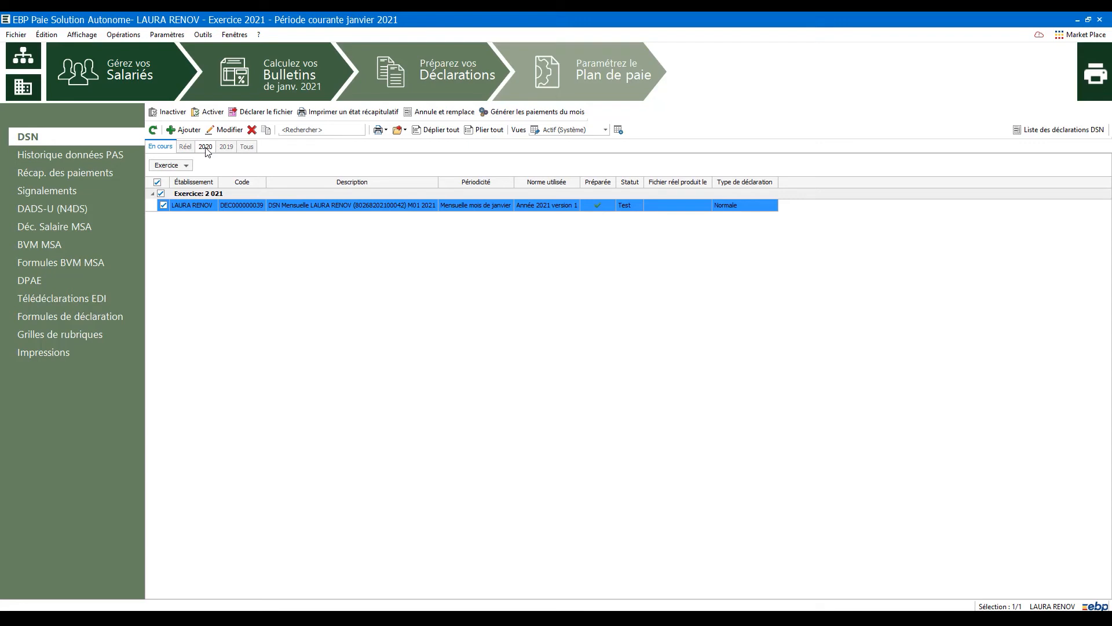
double_click(317, 206)
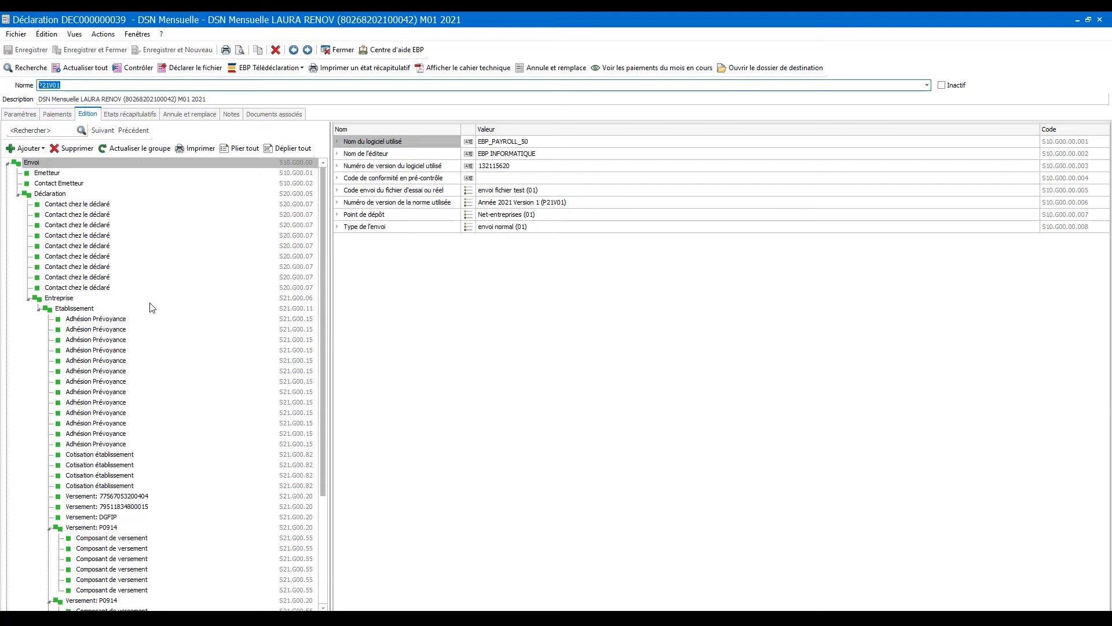
left_click(60, 116)
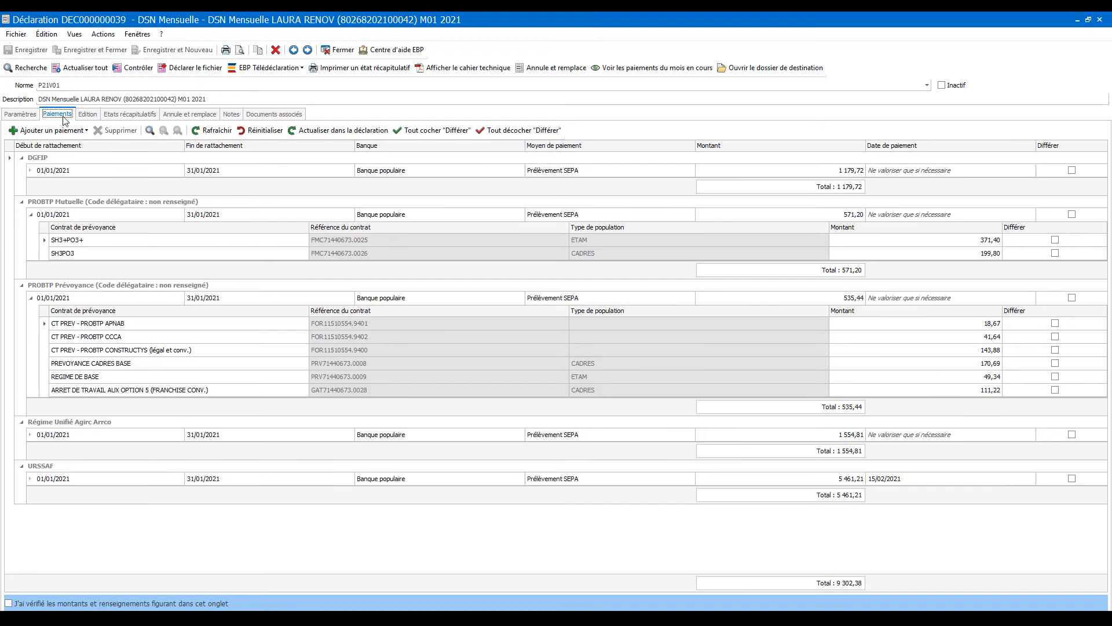
left_click(262, 68)
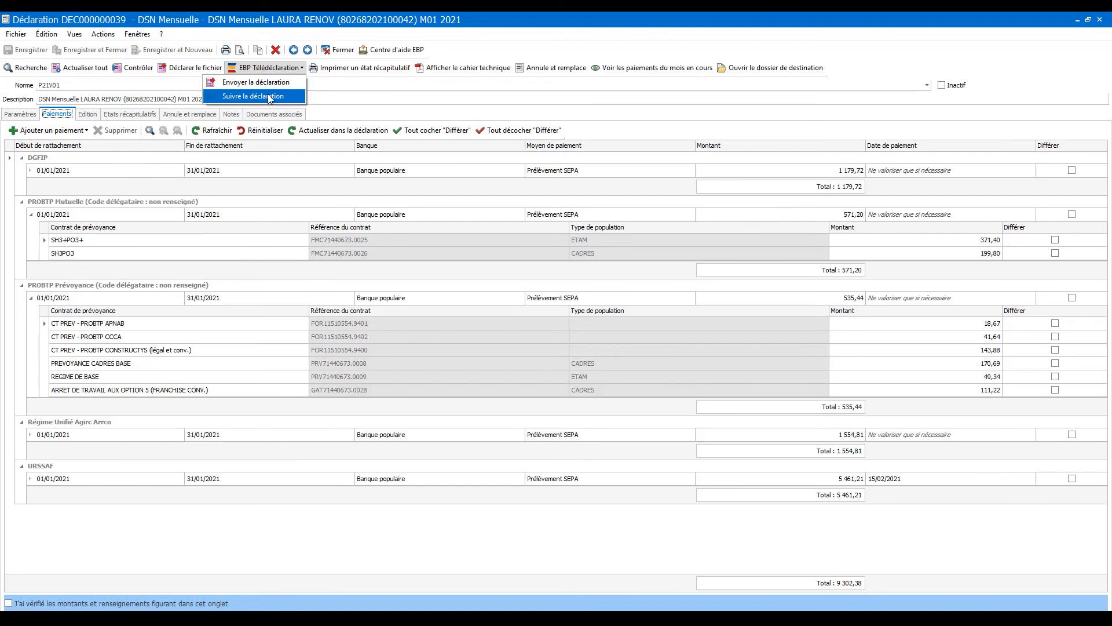
left_click(268, 95)
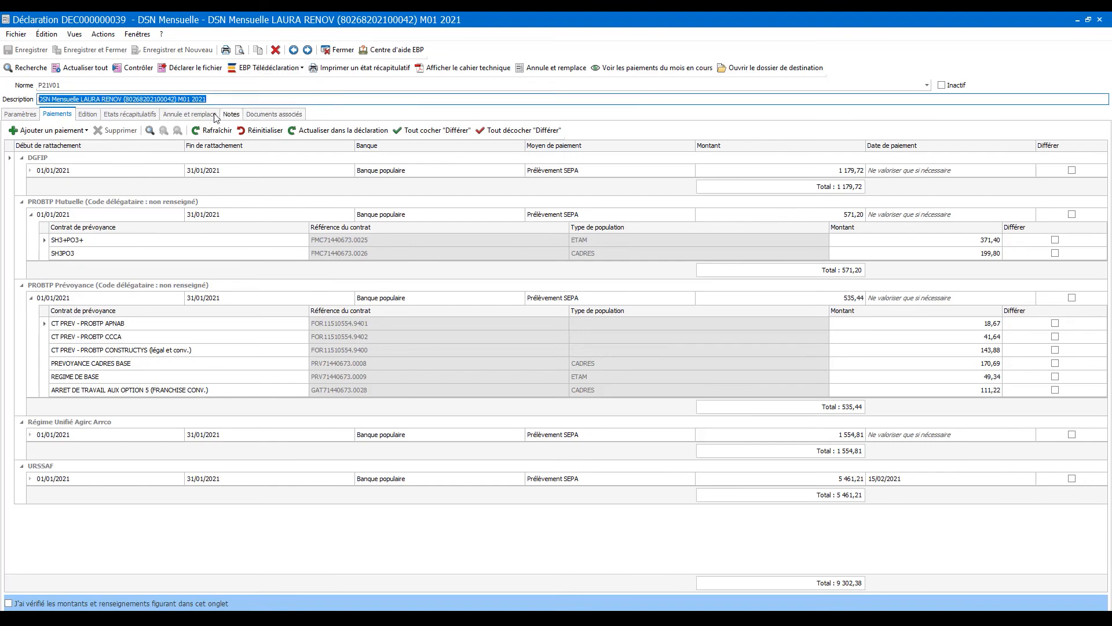
- Display the summary report "Cotisations Mutuelles, Assurances, Prévoyance collectées" for the January 2021 DSN, and close the declaration
left_click(135, 116)
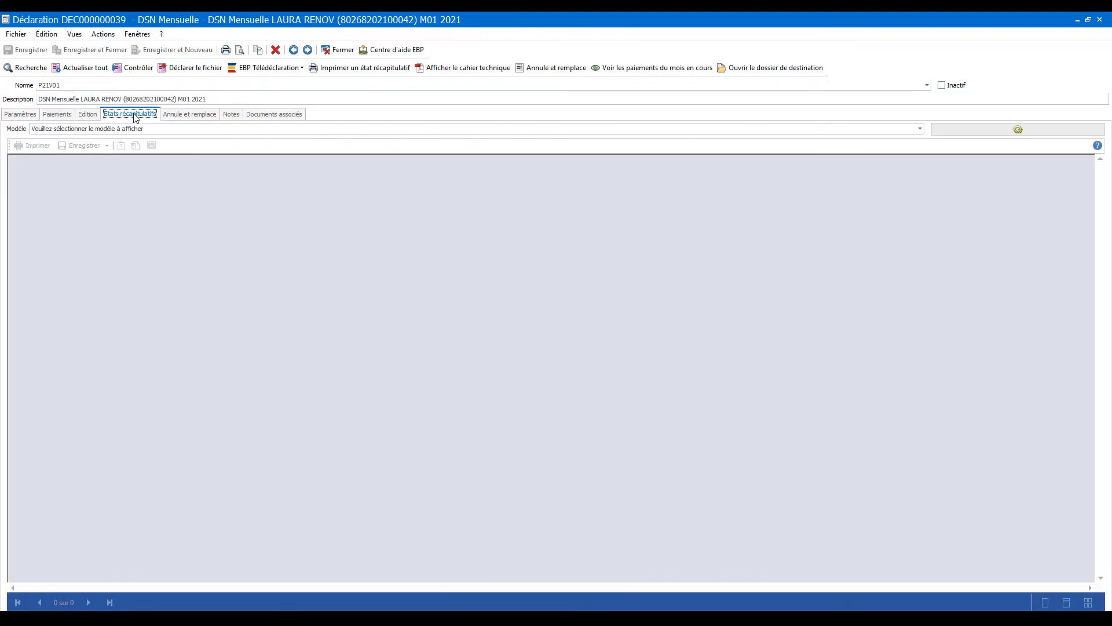
left_click(110, 129)
left_click(46, 165)
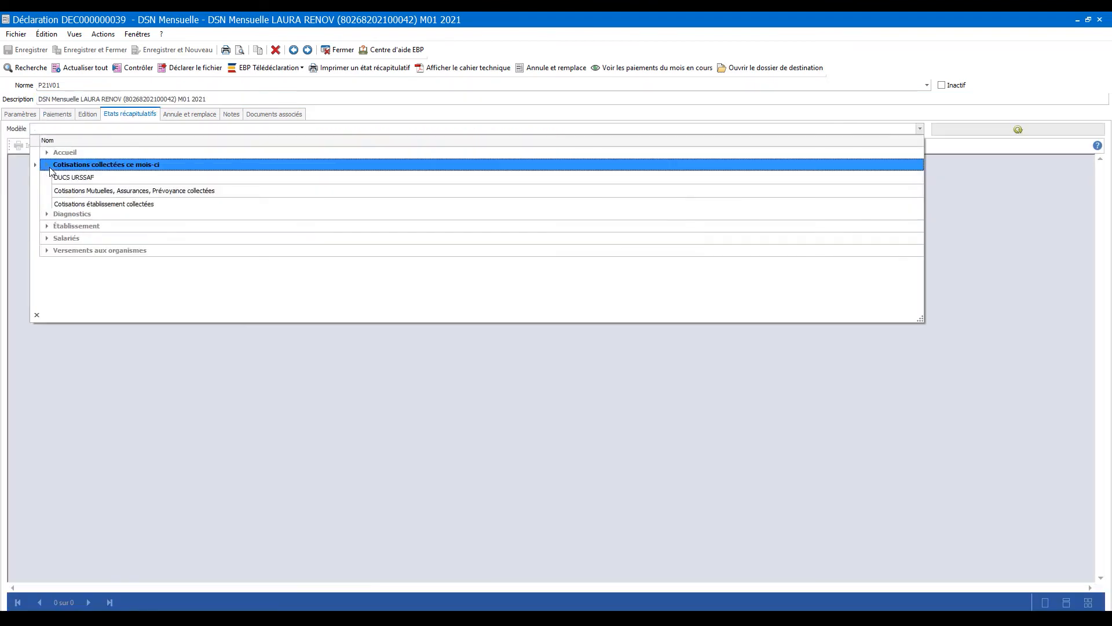
left_click(128, 194)
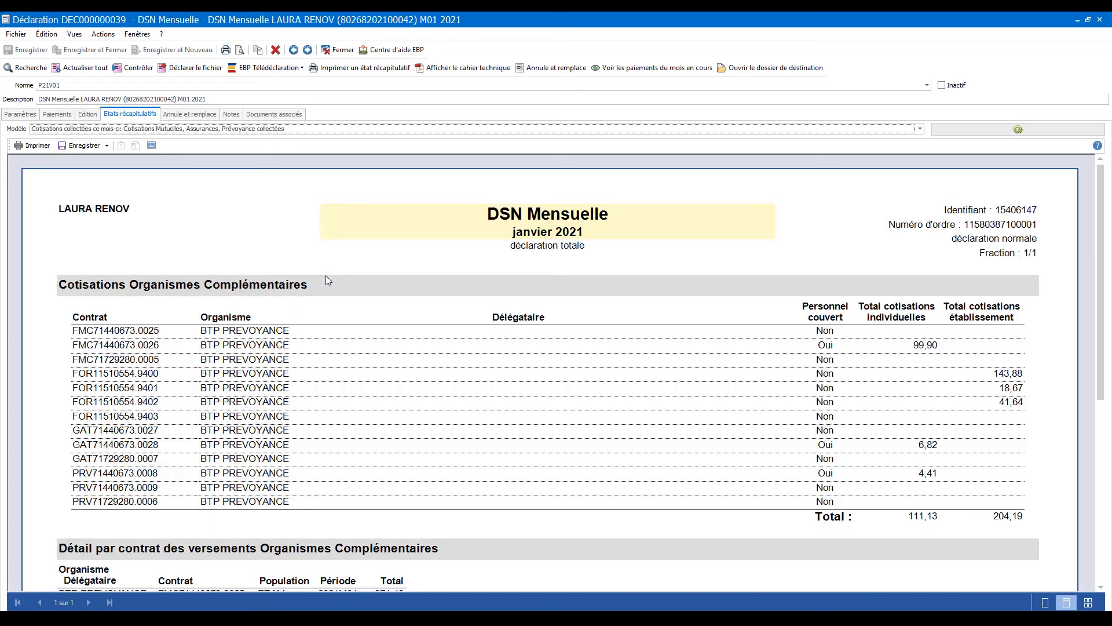
left_click(339, 49)
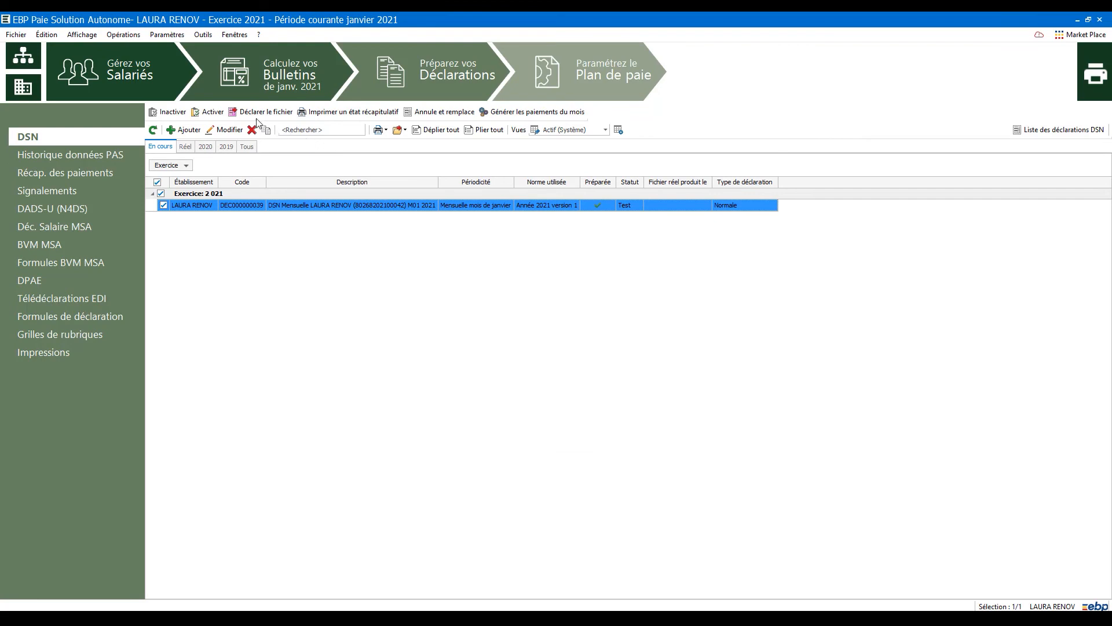
- Run the check in the periodic closing assistant (Clôture périodique) for the current payroll month, and cancel without launching the closing
left_click(124, 36)
mouse_move(114, 82)
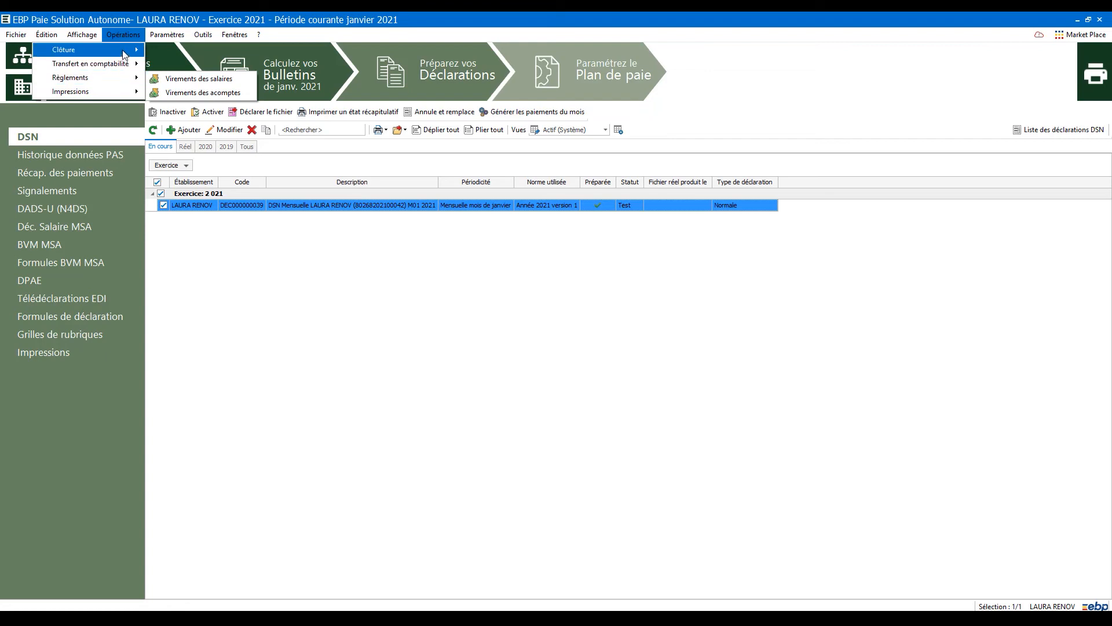
mouse_move(124, 55)
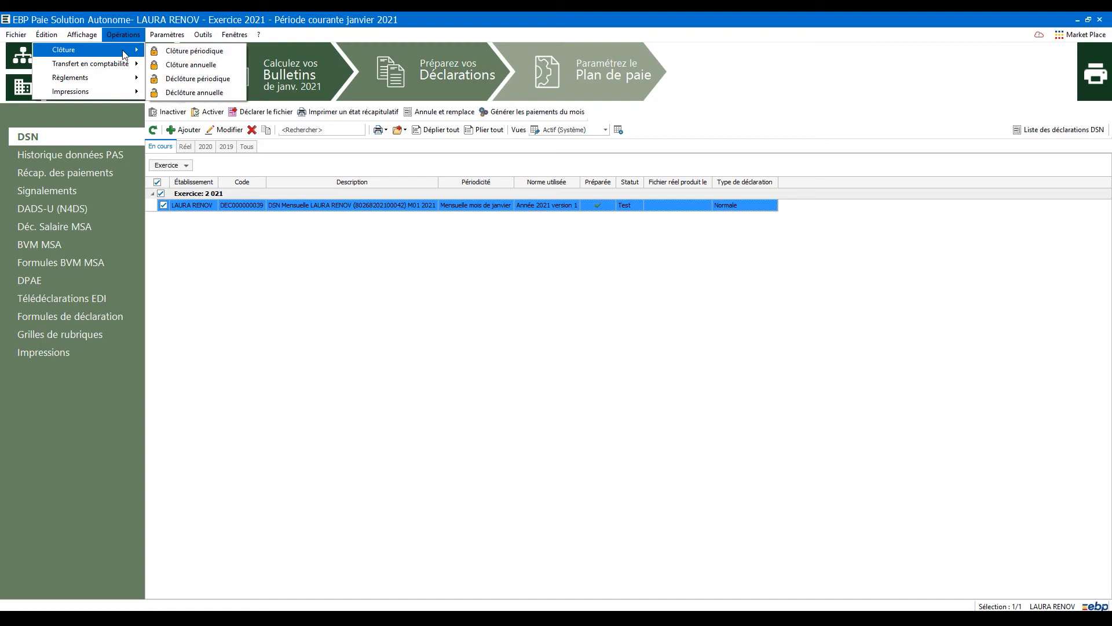
left_click(173, 53)
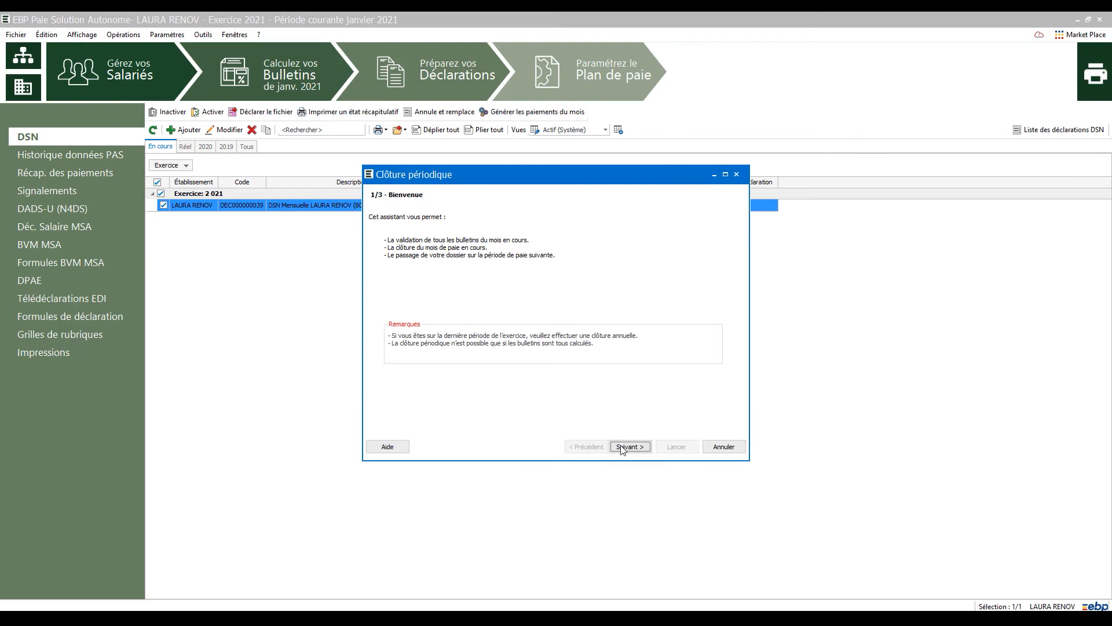
left_click(621, 447)
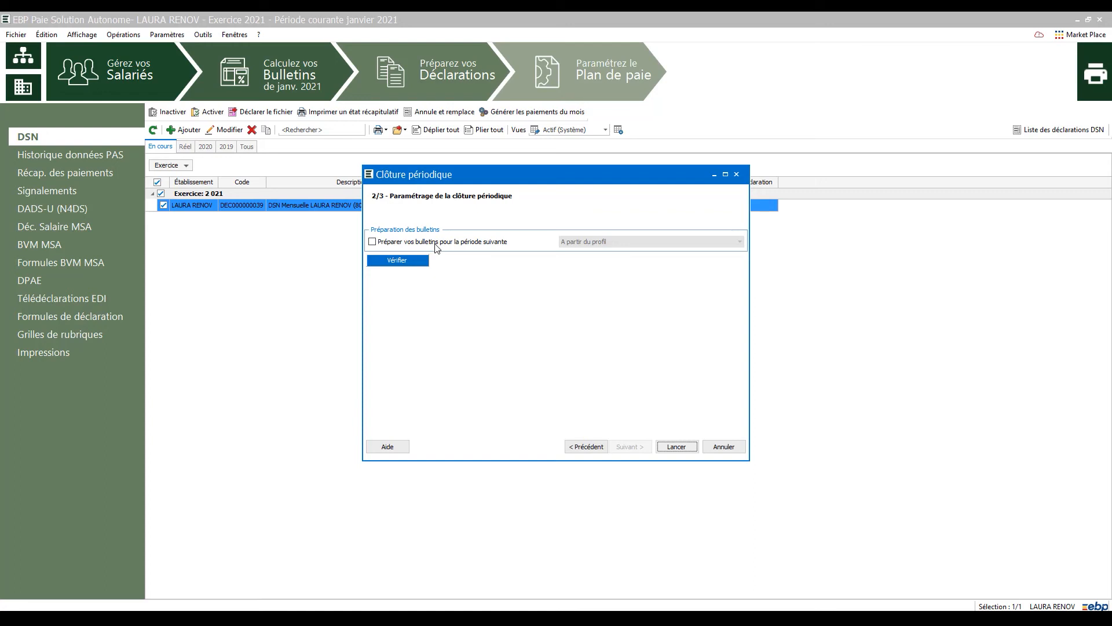
left_click(413, 260)
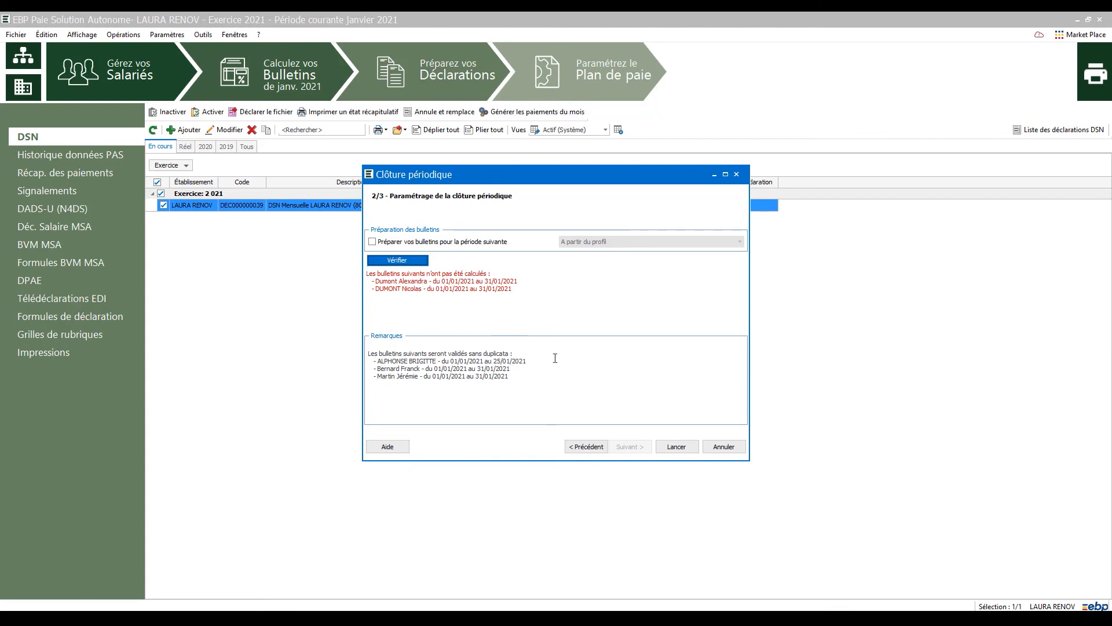
left_click(724, 447)
left_click(576, 348)
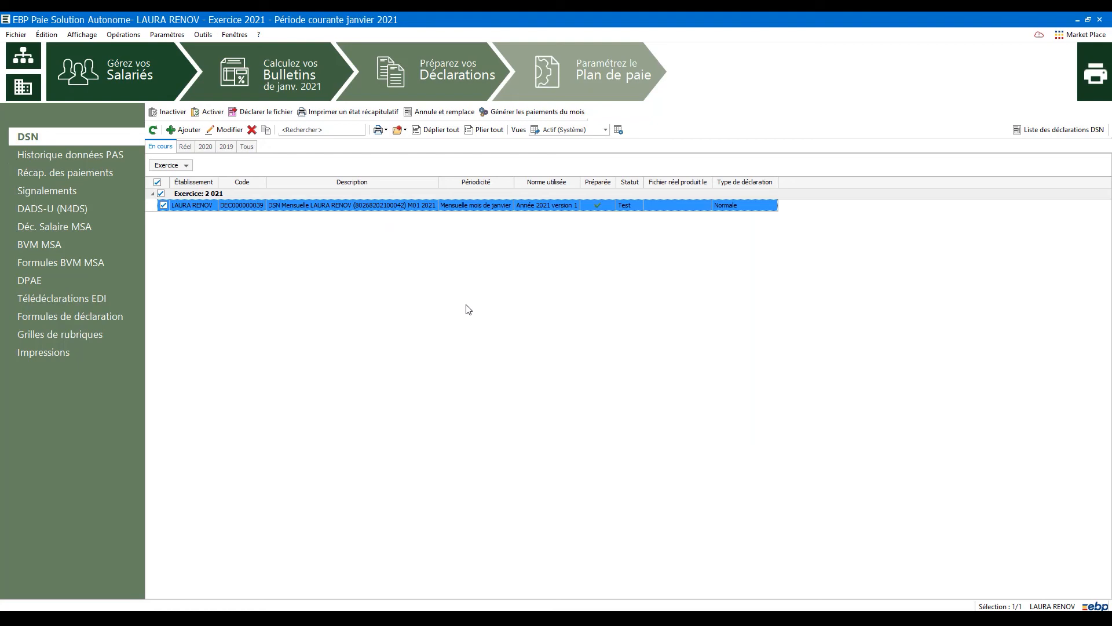
- Preview the January 2021 salary entries for the Communication Entreprise-Expert accounting transfer, and cancel the assistant without launching the transfer
left_click(131, 36)
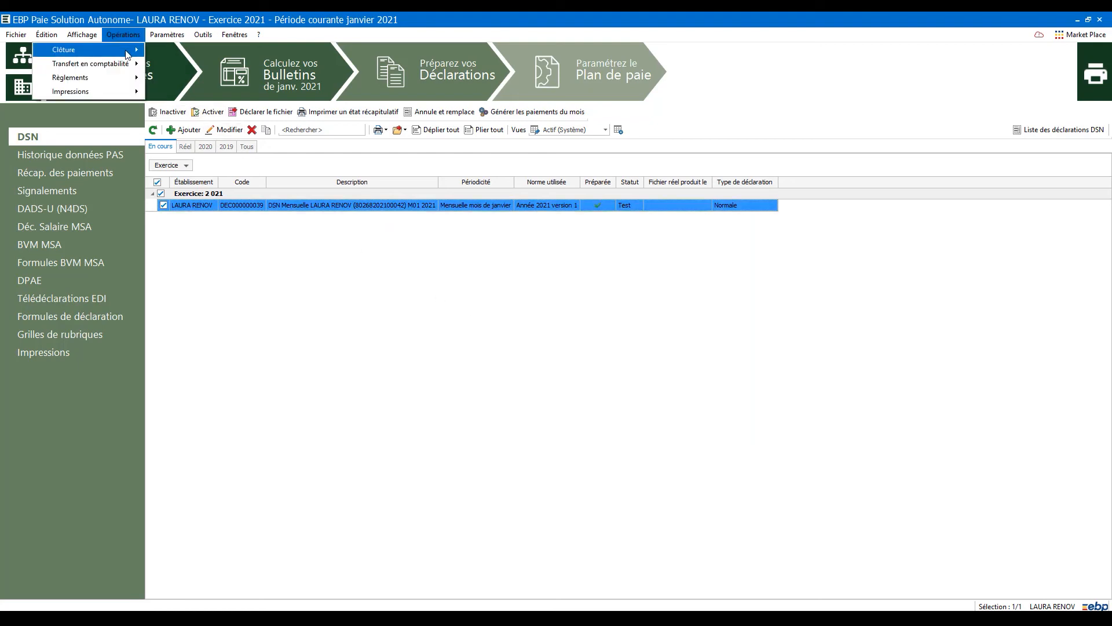
mouse_move(125, 68)
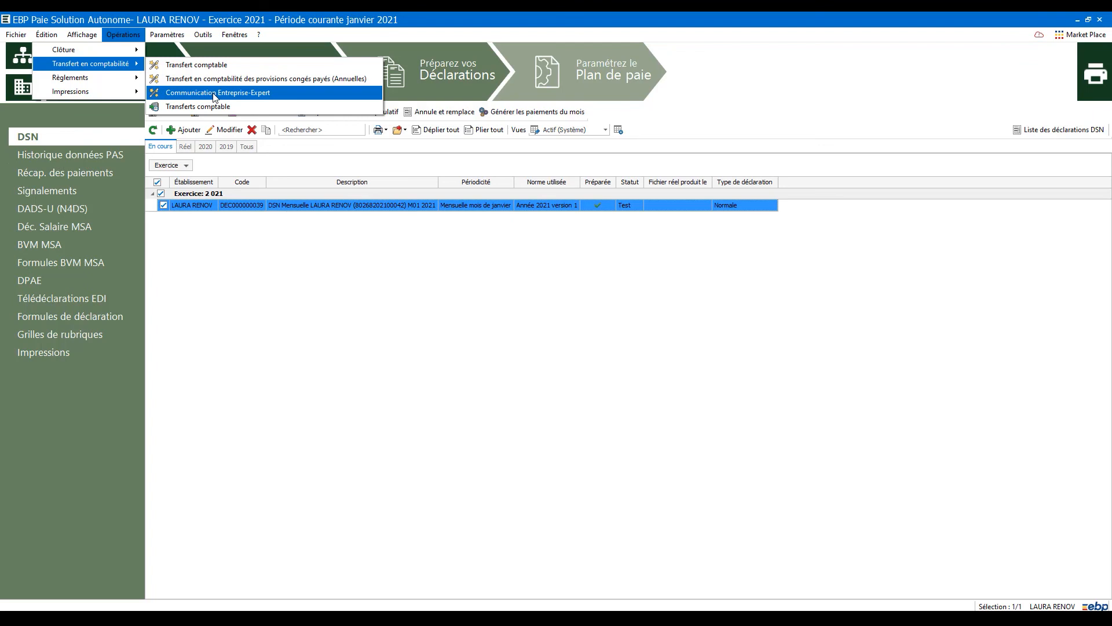
left_click(214, 95)
left_click(717, 518)
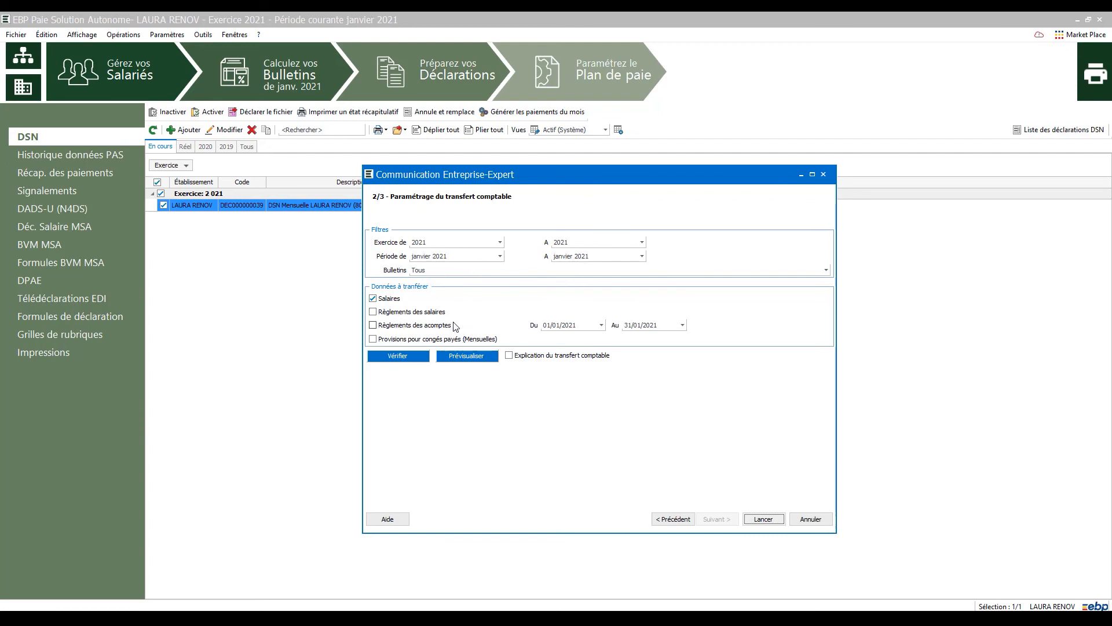
left_click(468, 356)
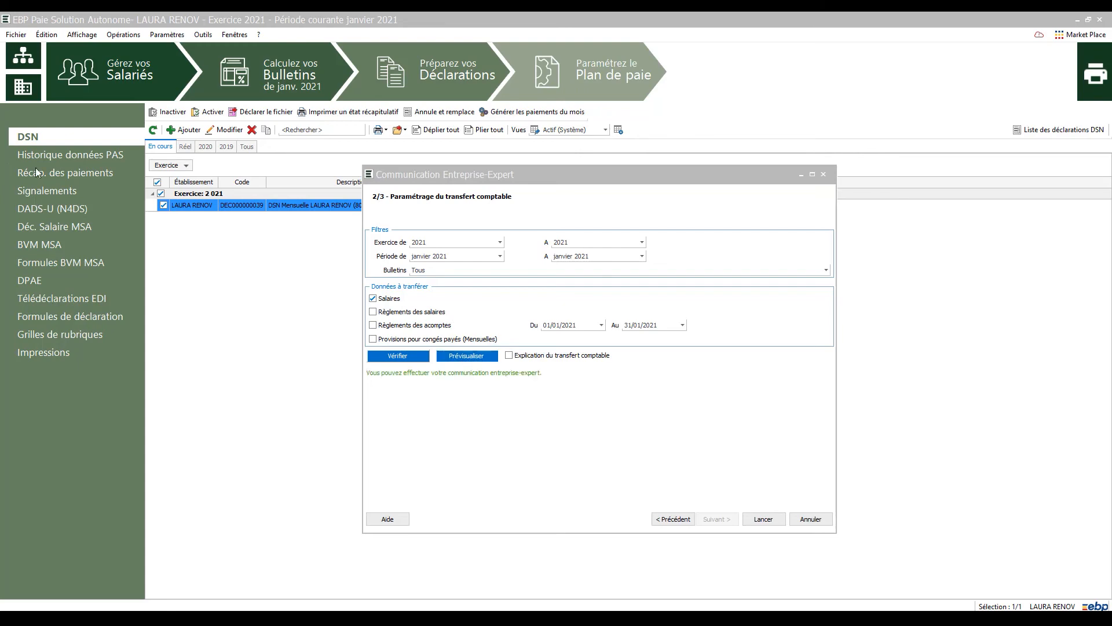
scroll(508, 366, "down", 5)
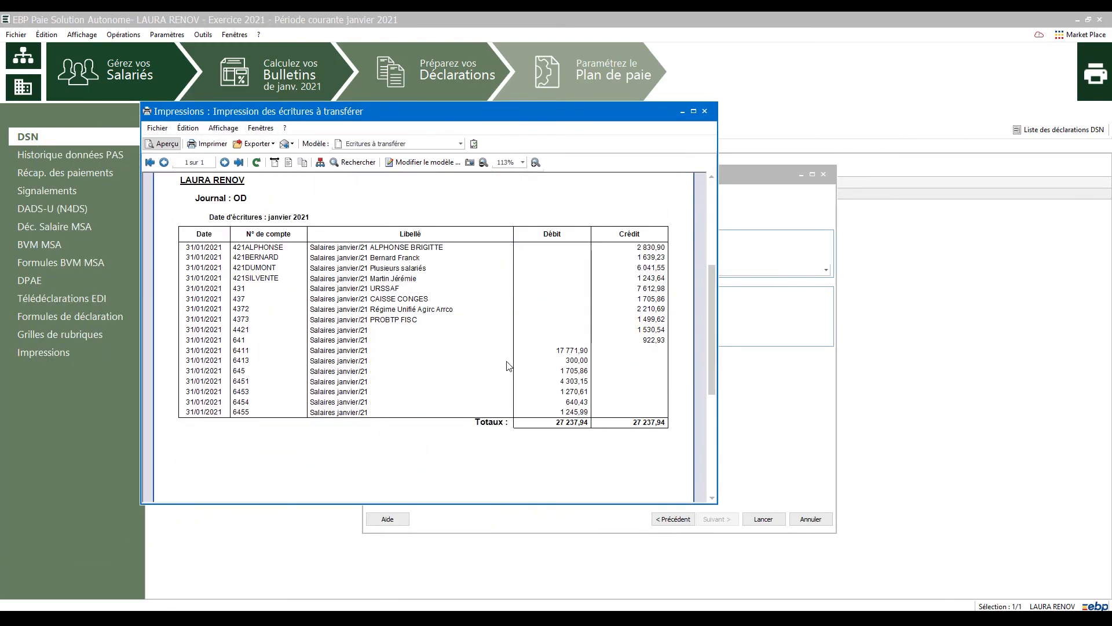
scroll(508, 366, "up", 5)
left_click(705, 110)
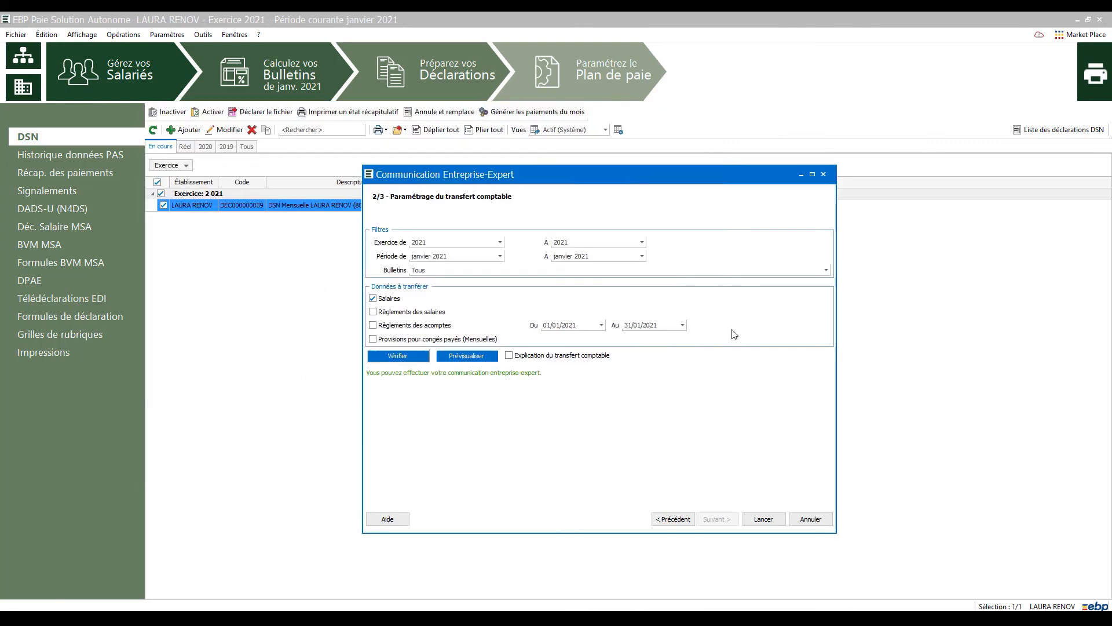
left_click(810, 519)
left_click(586, 346)
- Open the post-payroll assistant from the home page, view the documents offered for the December 2021 period, and cancel the assistant
left_click(21, 56)
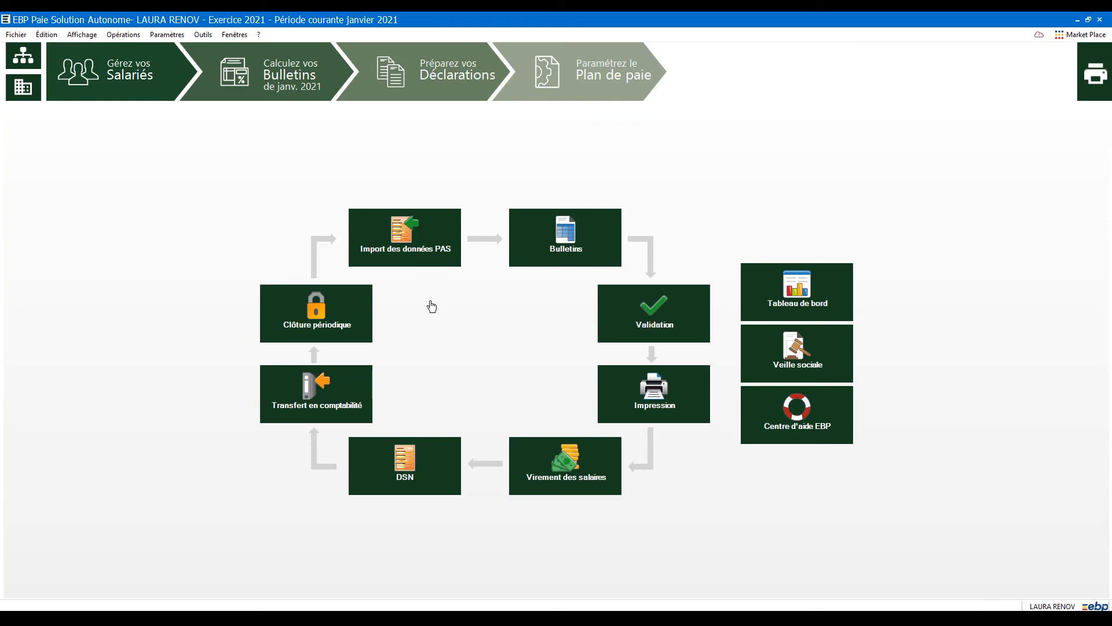
left_click(660, 412)
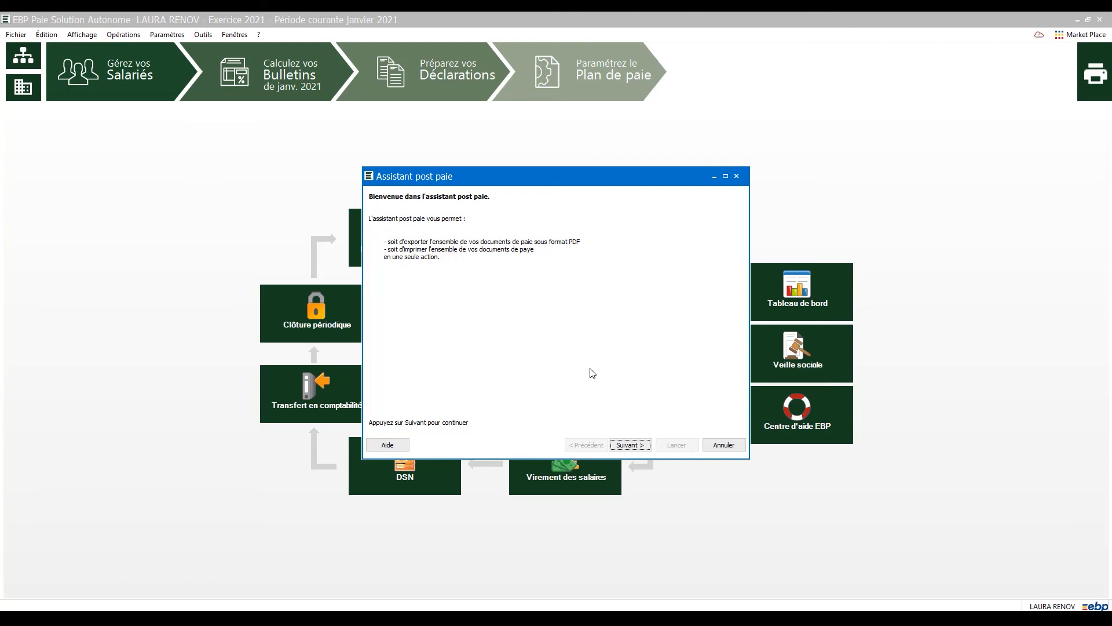
left_click(629, 447)
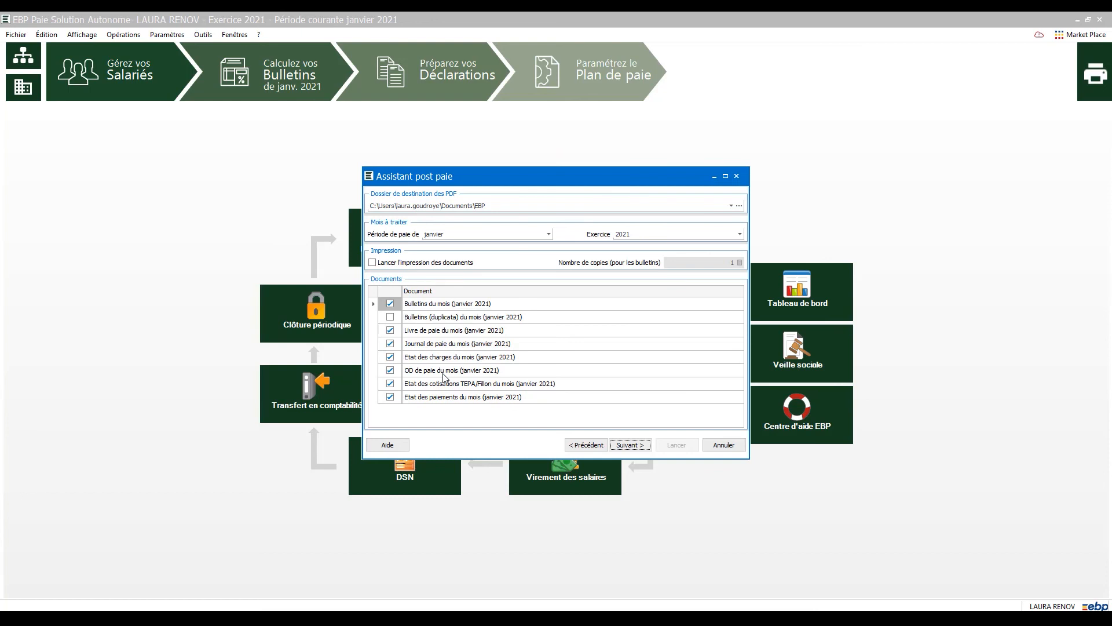
left_click(474, 233)
scroll(462, 290, "down", 2)
left_click(462, 297)
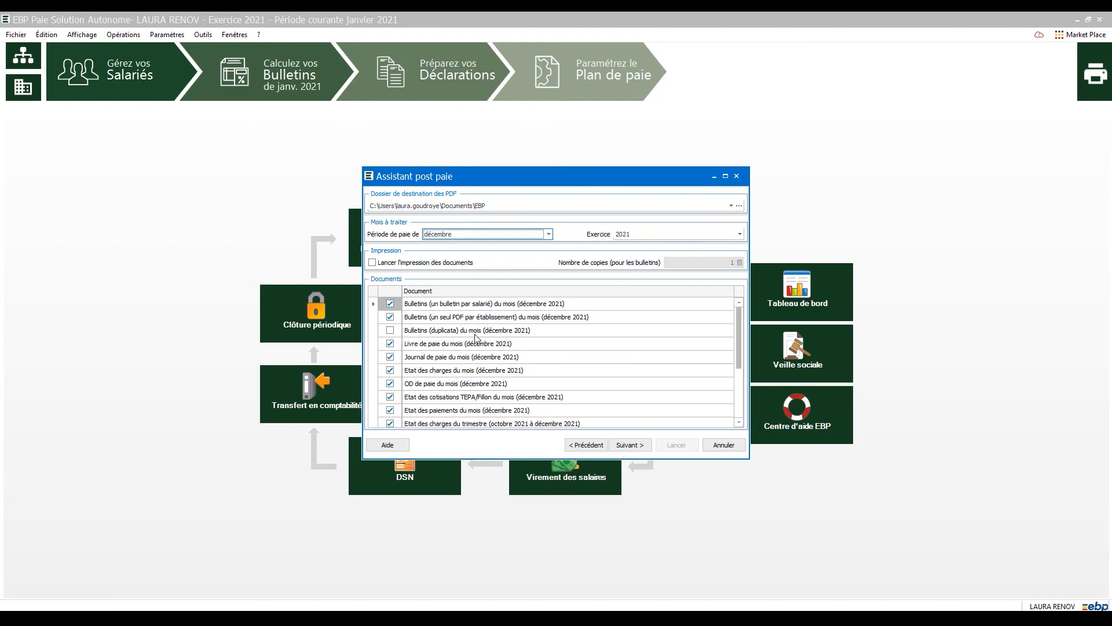
left_click(725, 446)
left_click(578, 344)
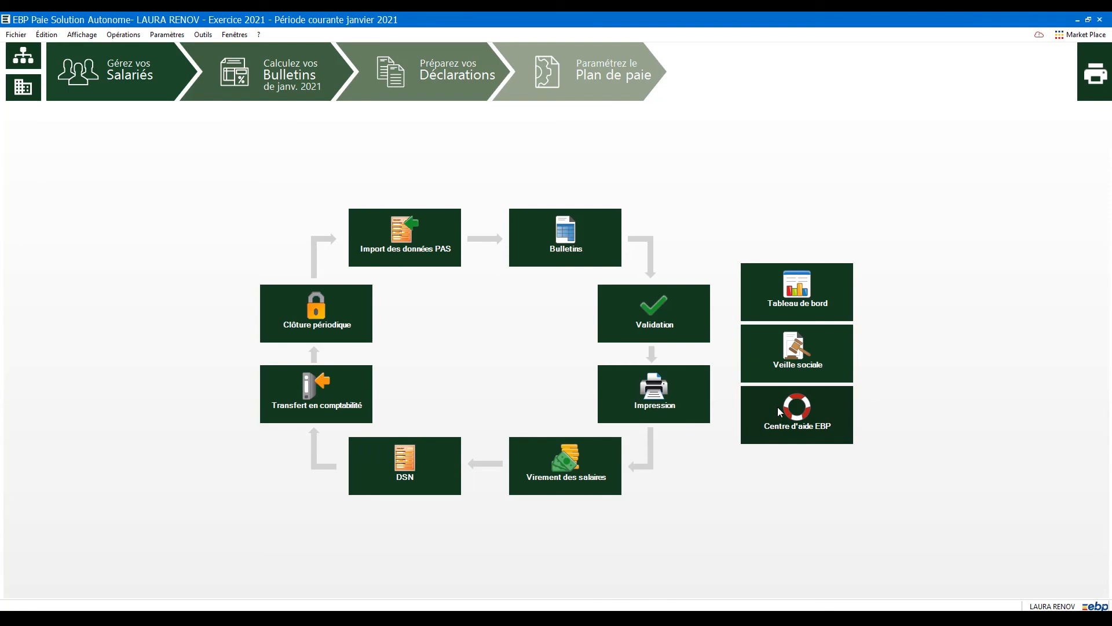
- Search the EBP online help centre for "bulletin", read the article "Créer un bulletin dans EBP Paie Solution Autonome", and return to the payroll software
left_click(802, 429)
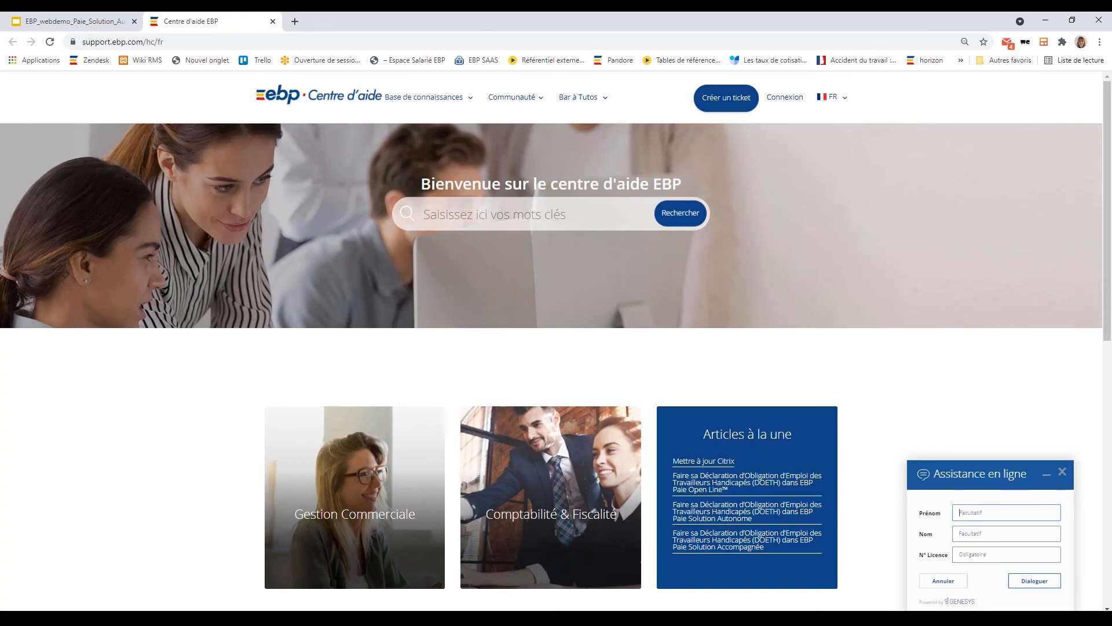
left_click(479, 215)
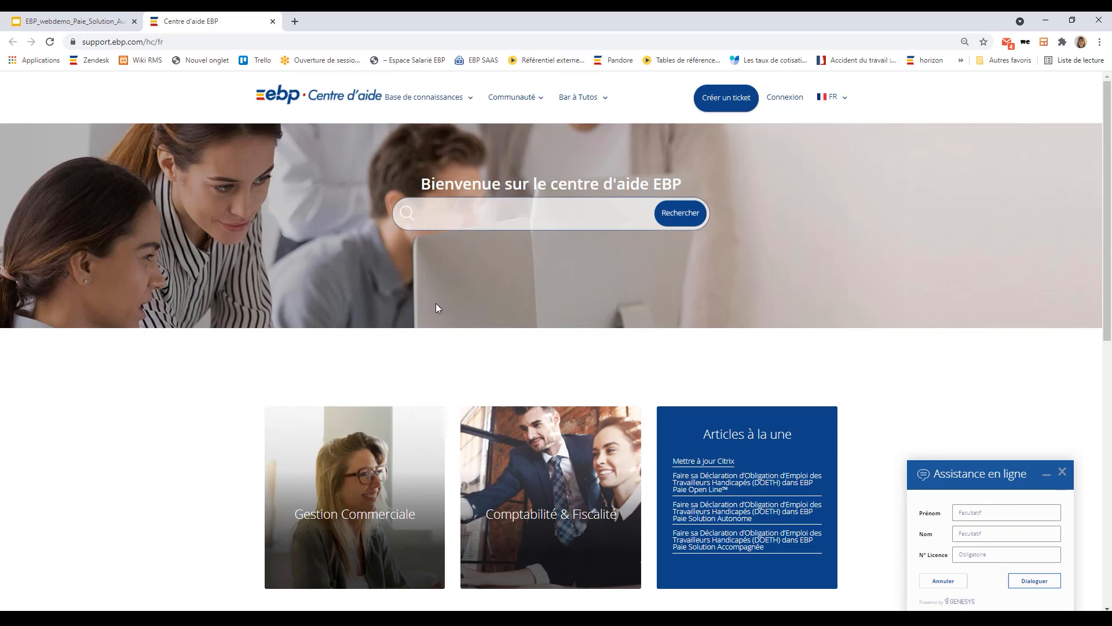
type("bulletin")
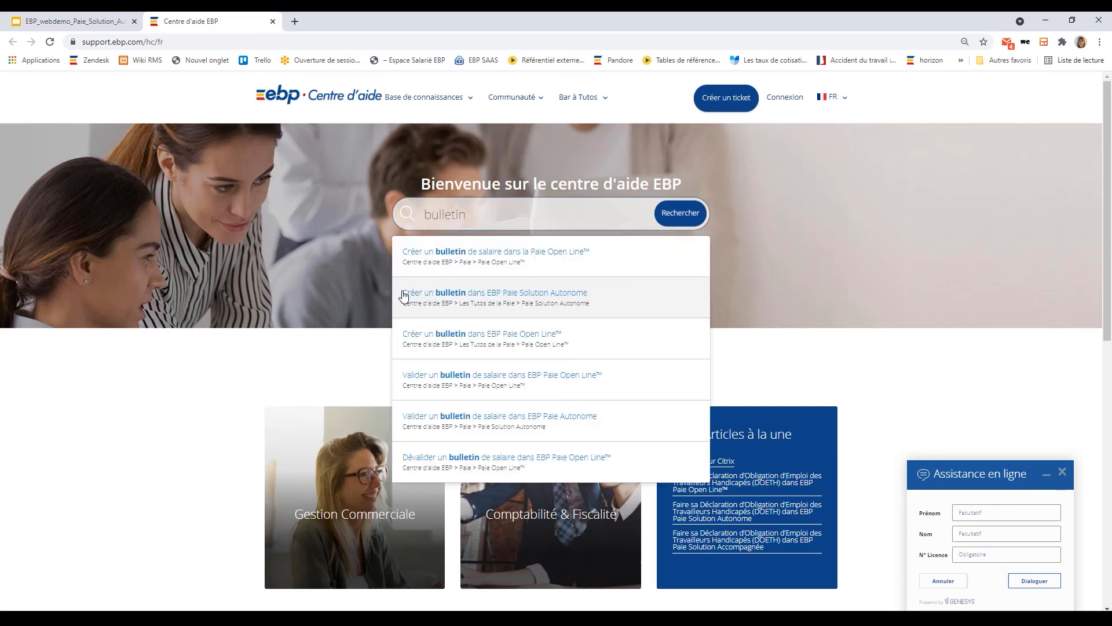
left_click(404, 297)
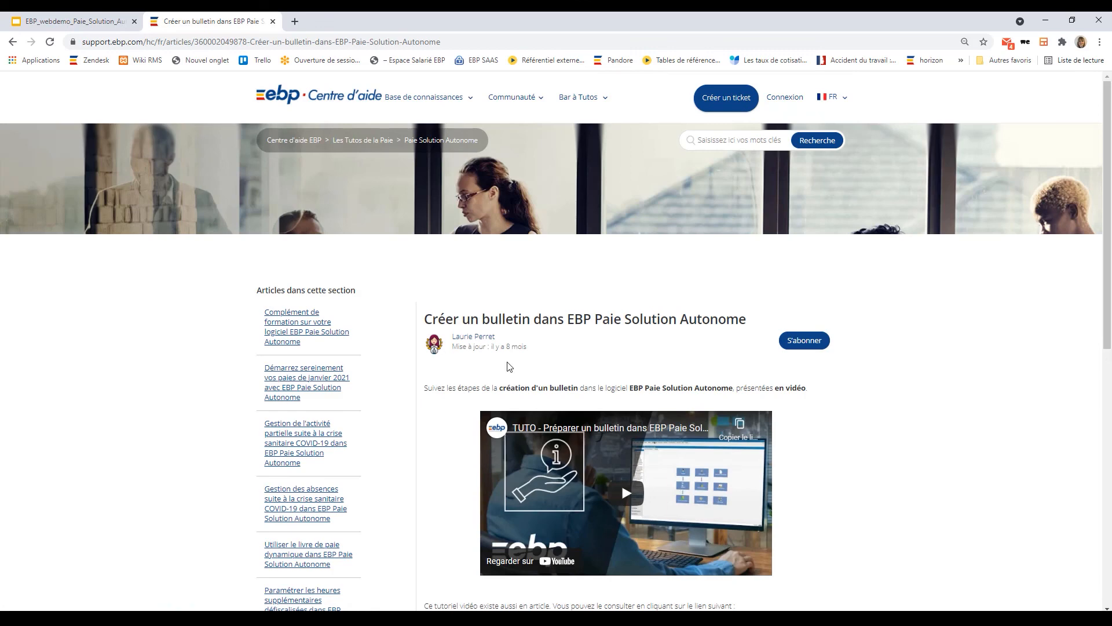
scroll(584, 352, "down", 1)
scroll(584, 352, "down", 1)
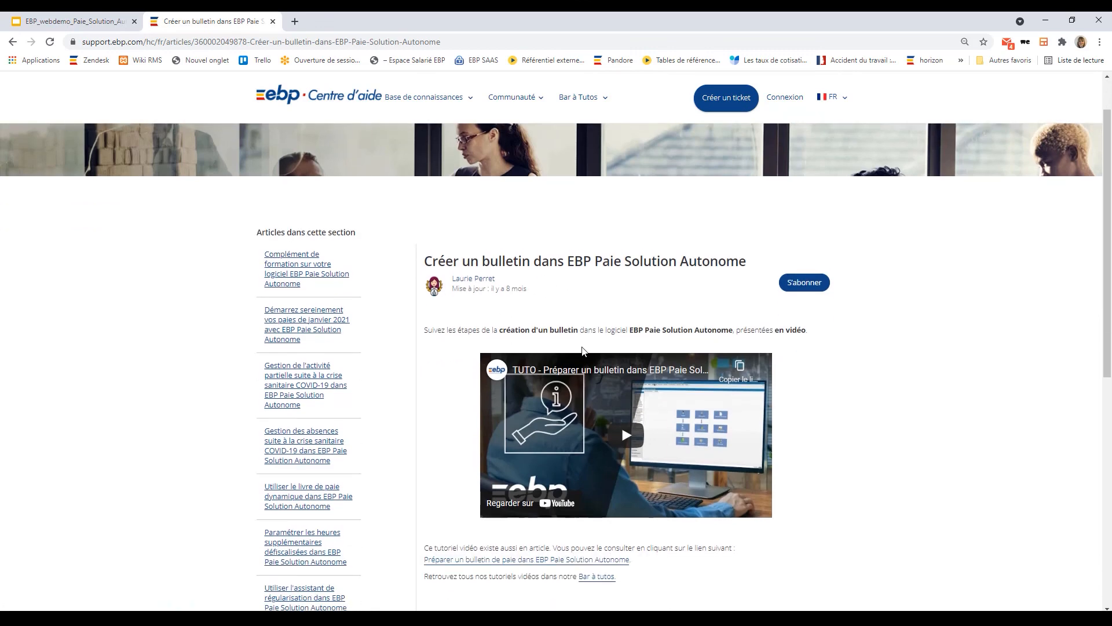
scroll(583, 349, "down", 1)
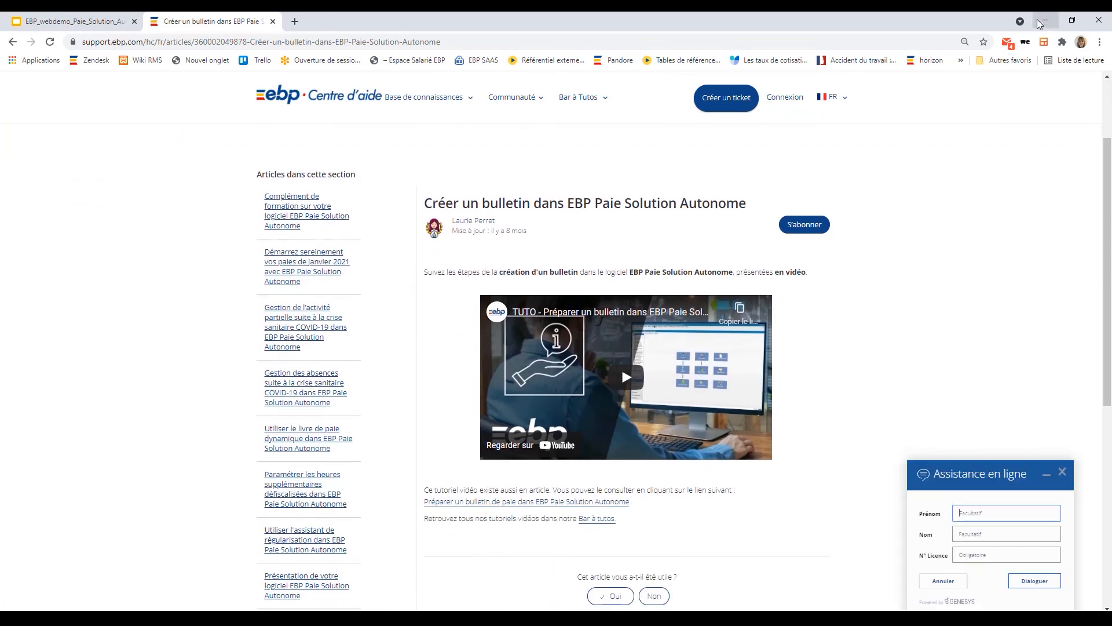
left_click(1045, 21)
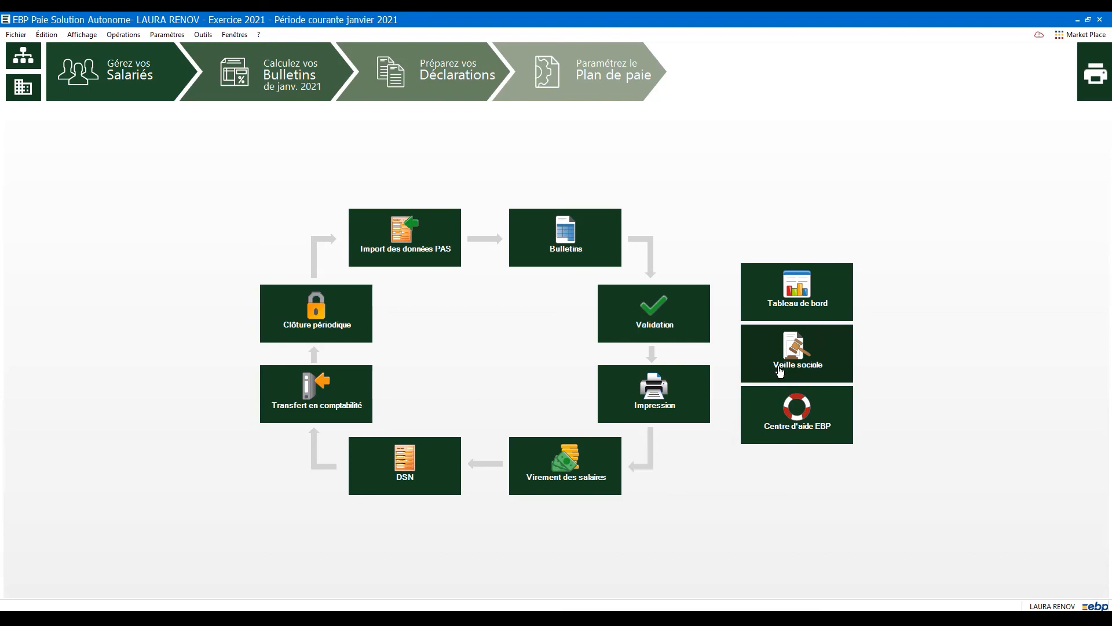
- Open the dashboard and examine its charts, the available dashboard models and the indicators that can be added
left_click(802, 308)
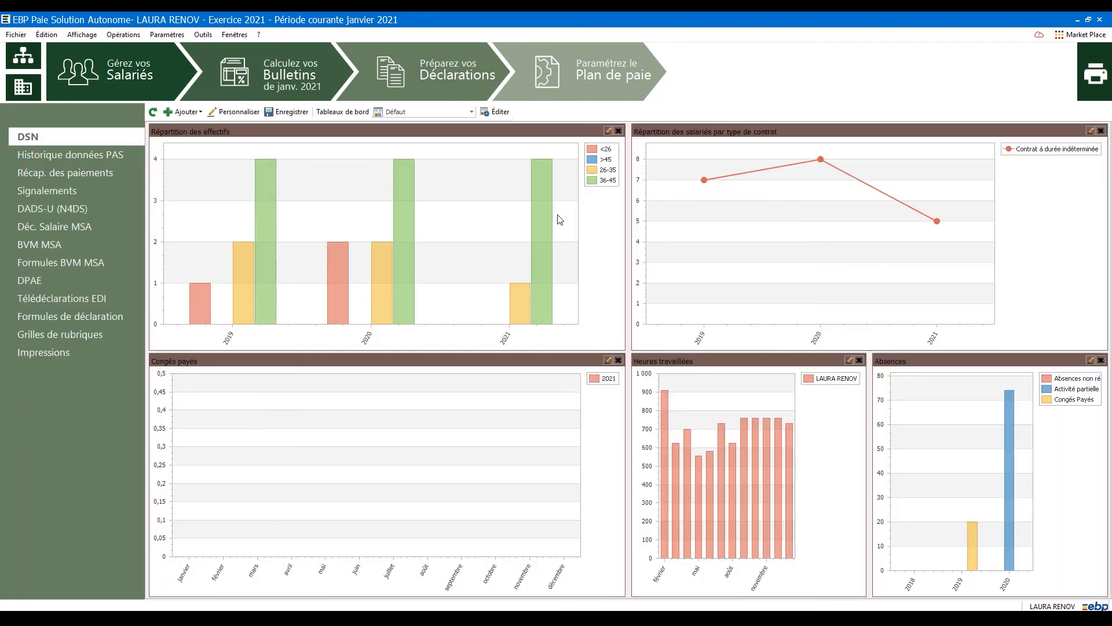
left_click(429, 114)
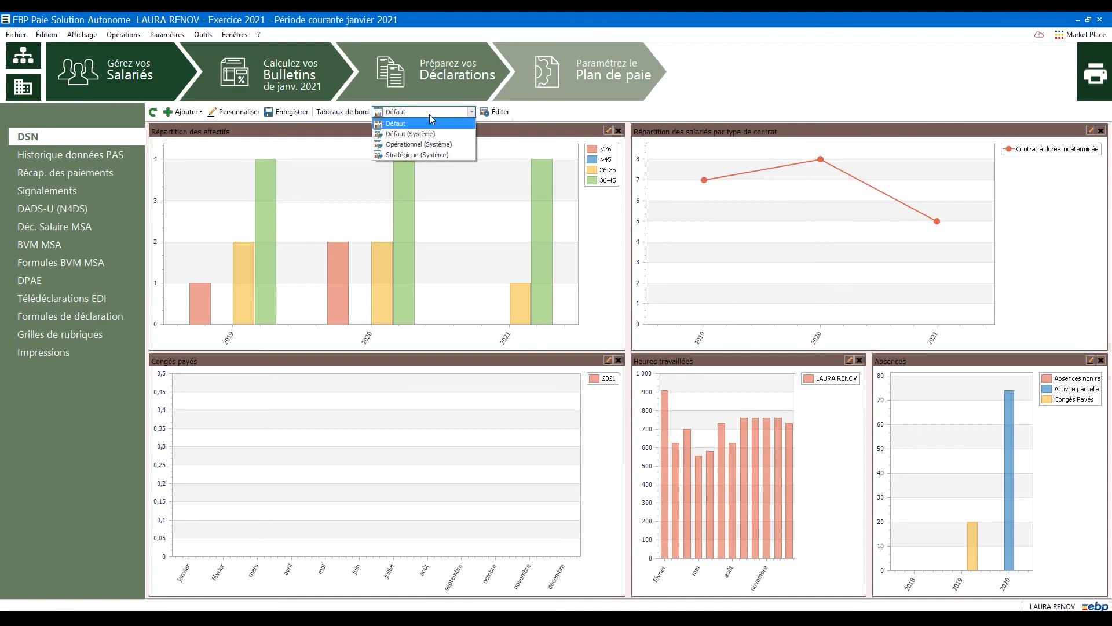
left_click(429, 114)
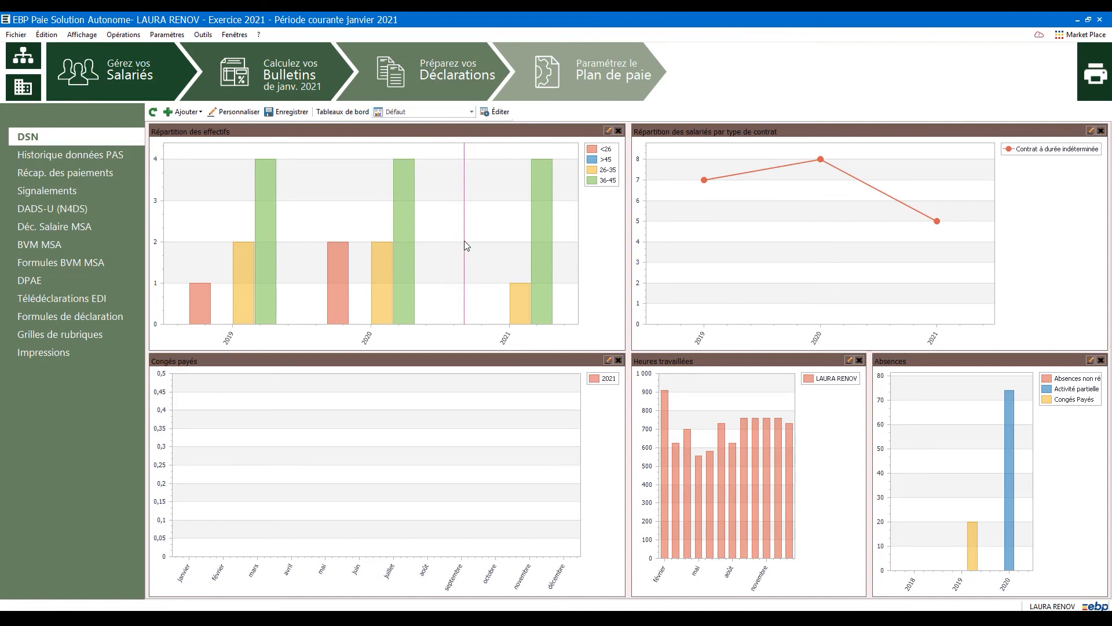
left_click(182, 112)
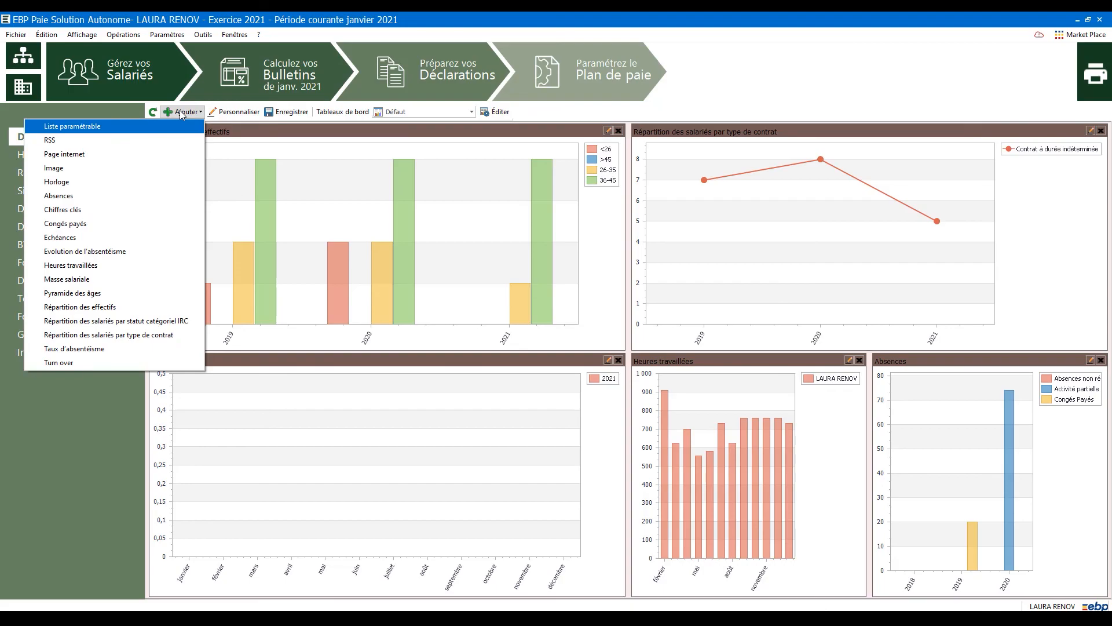
key("Escape")
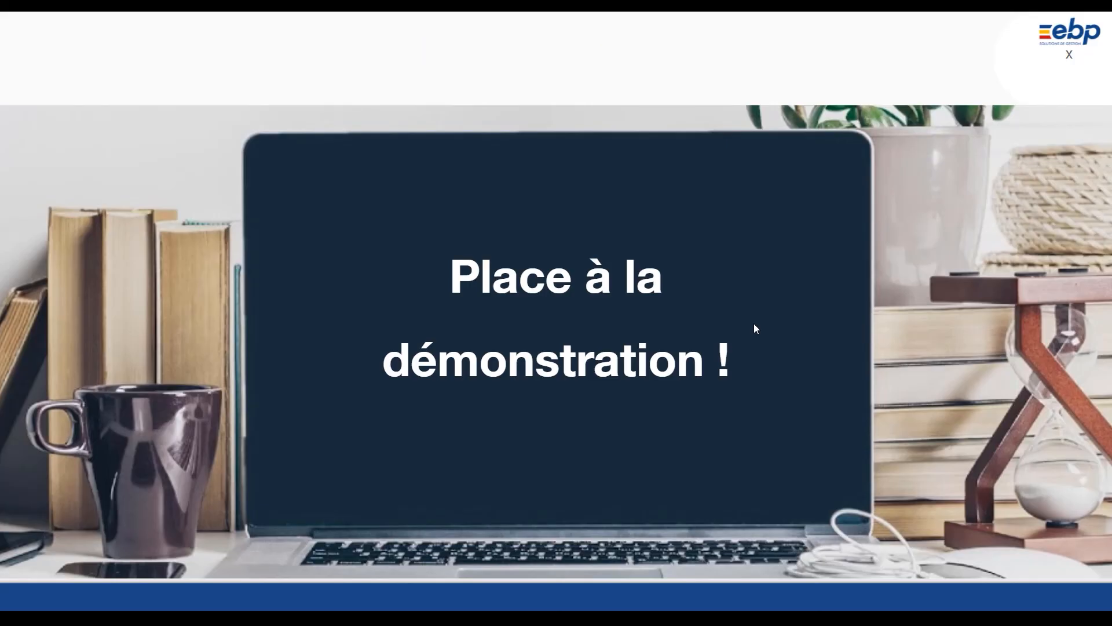